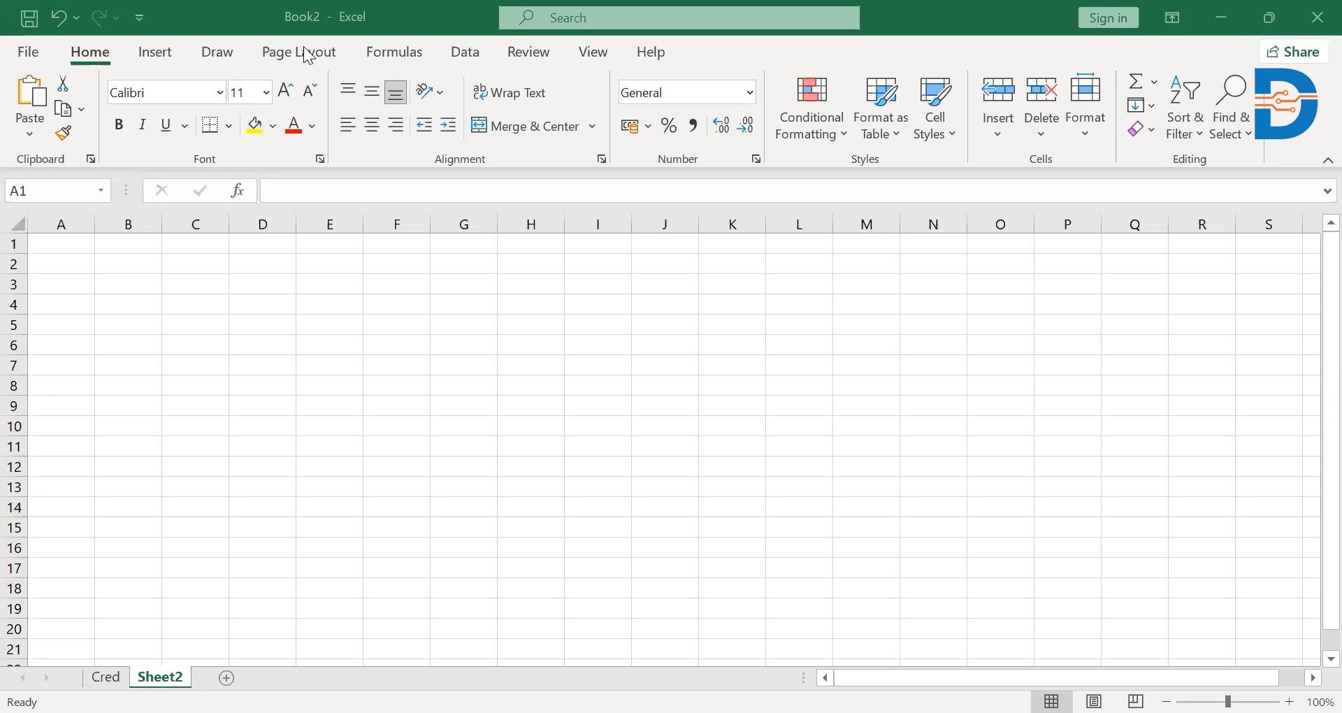
{"action": "left_click", "coordinate": [466, 53]}
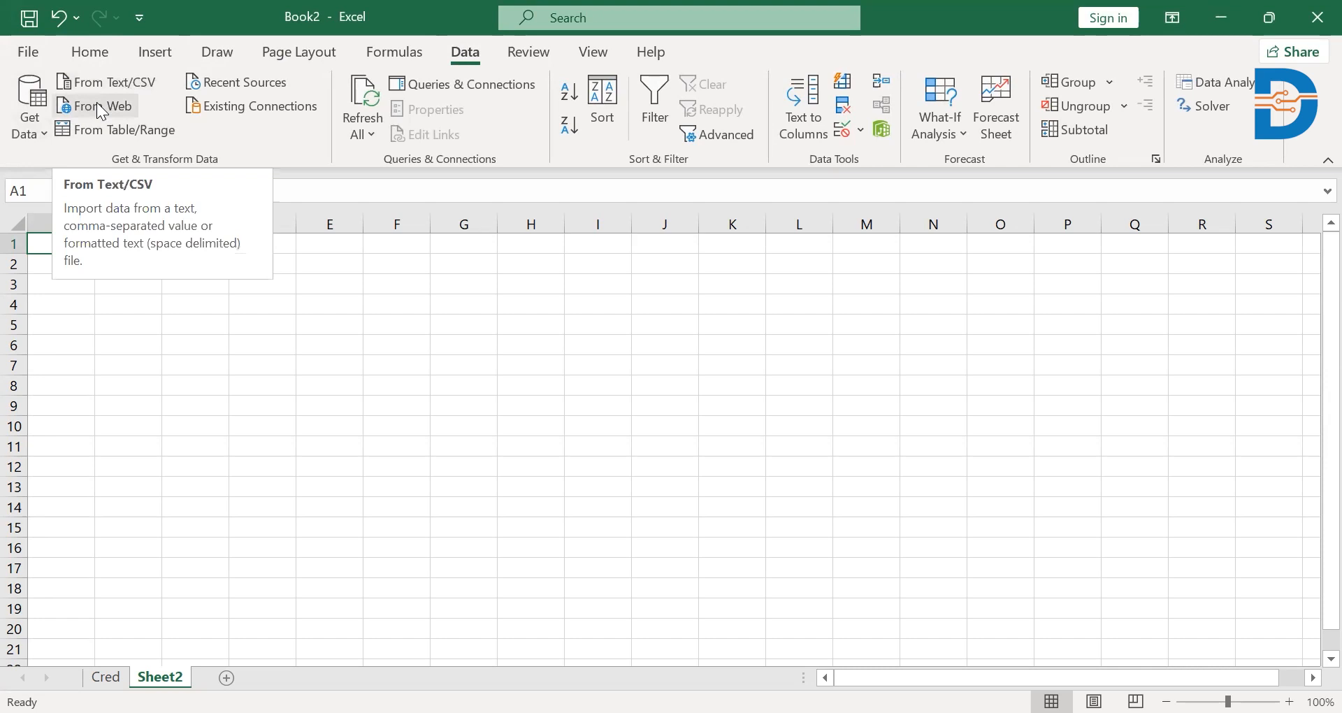
{"action": "left_click", "coordinate": [41, 136]}
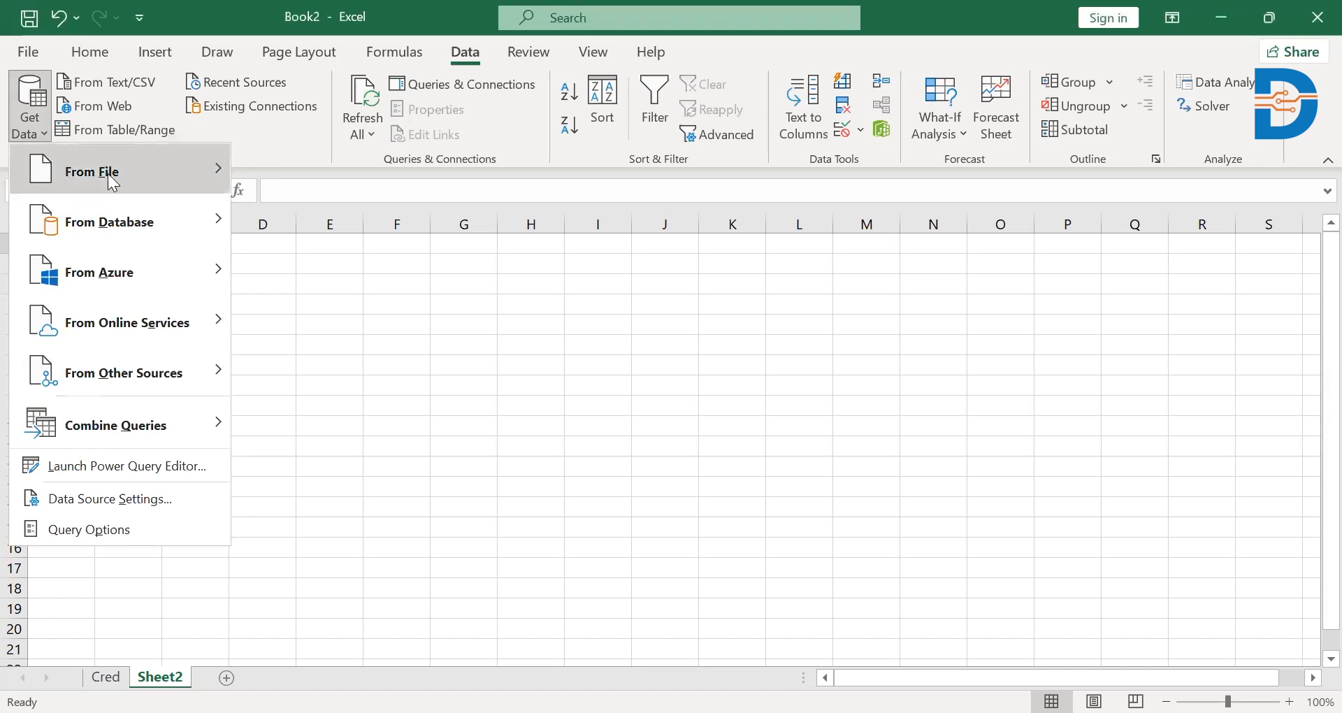
{"action": "mouse_move", "coordinate": [108, 175]}
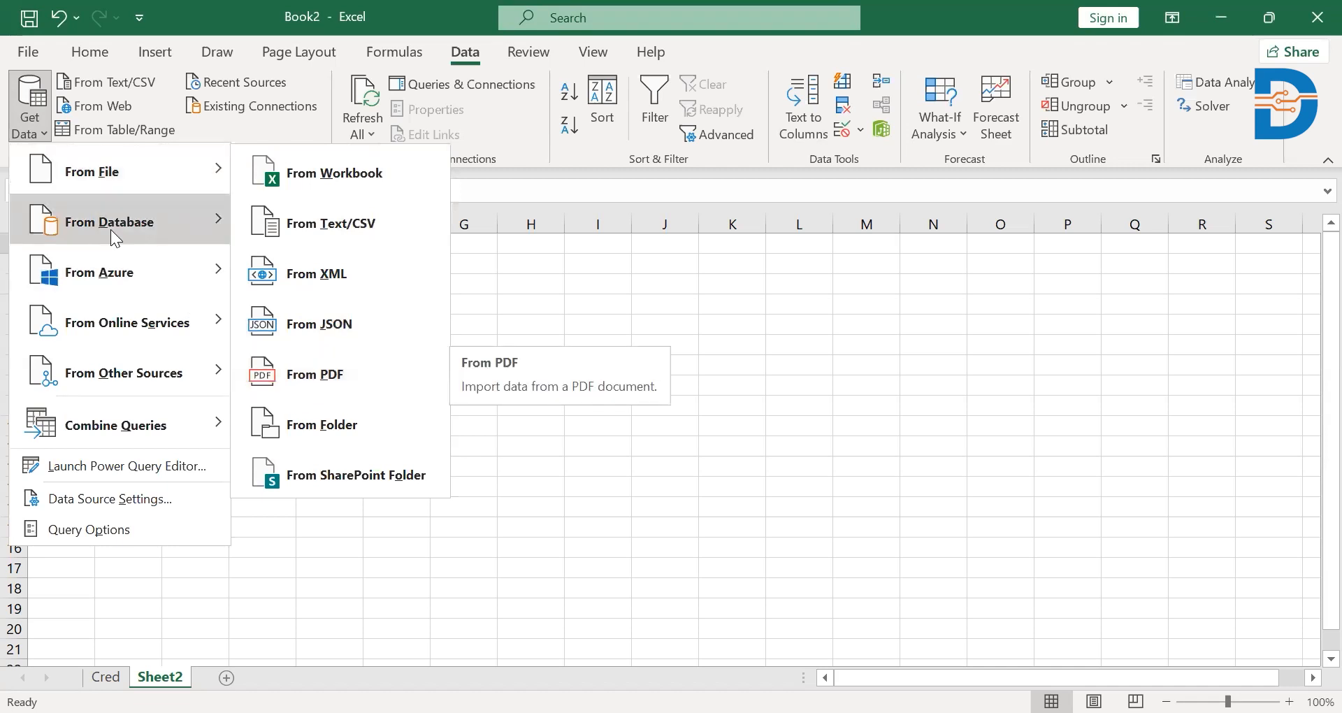
{"action": "mouse_move", "coordinate": [110, 229]}
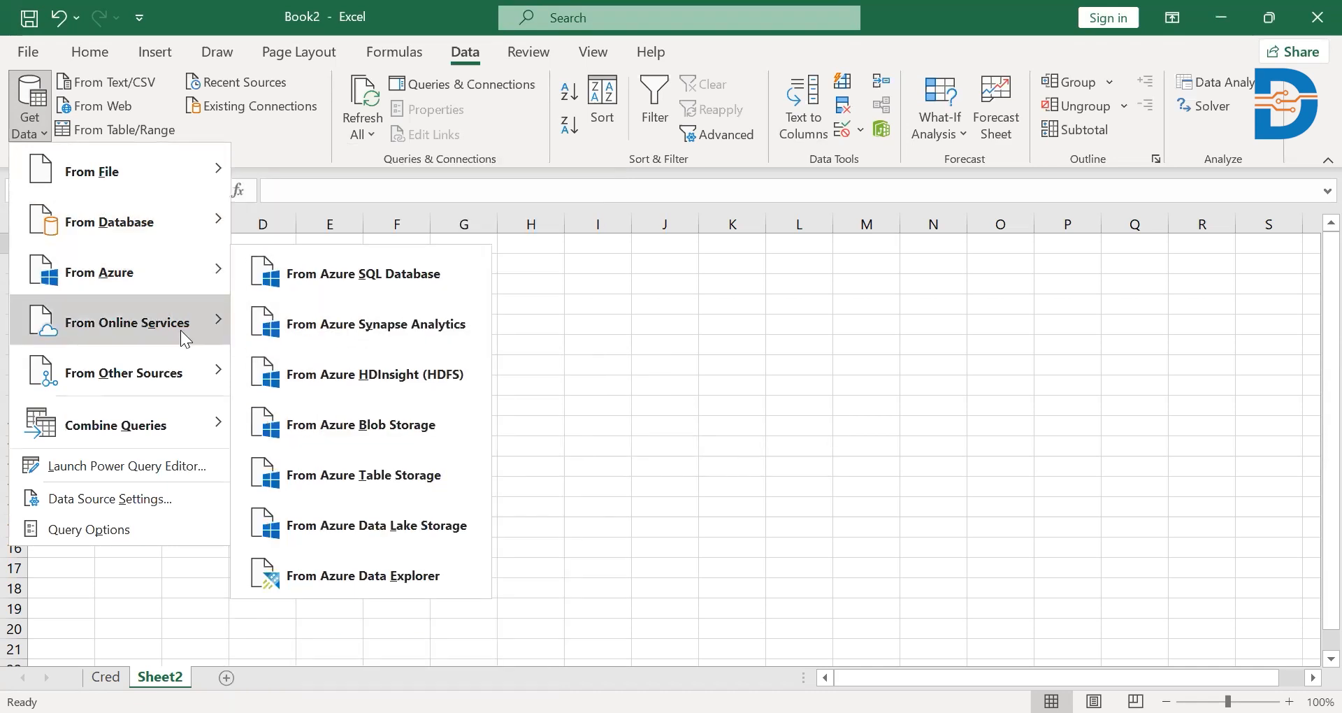
{"action": "mouse_move", "coordinate": [179, 355]}
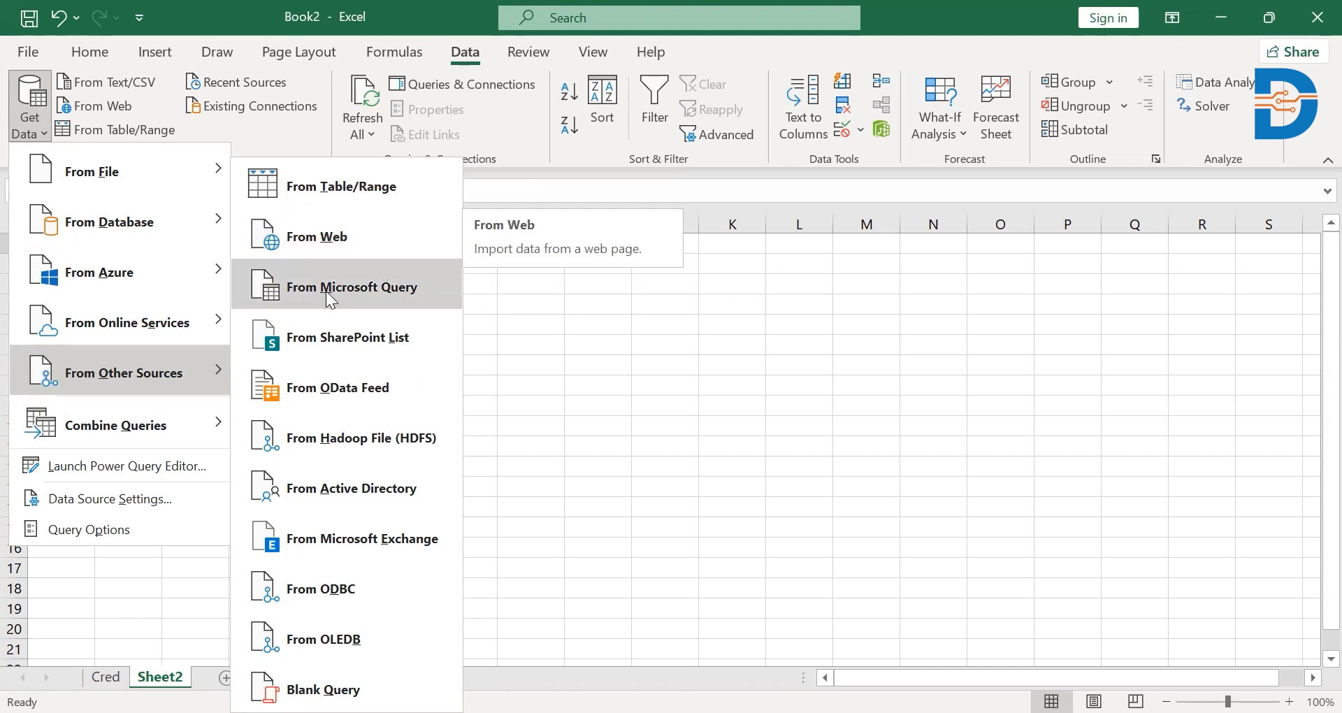
{"action": "left_click", "coordinate": [553, 455]}
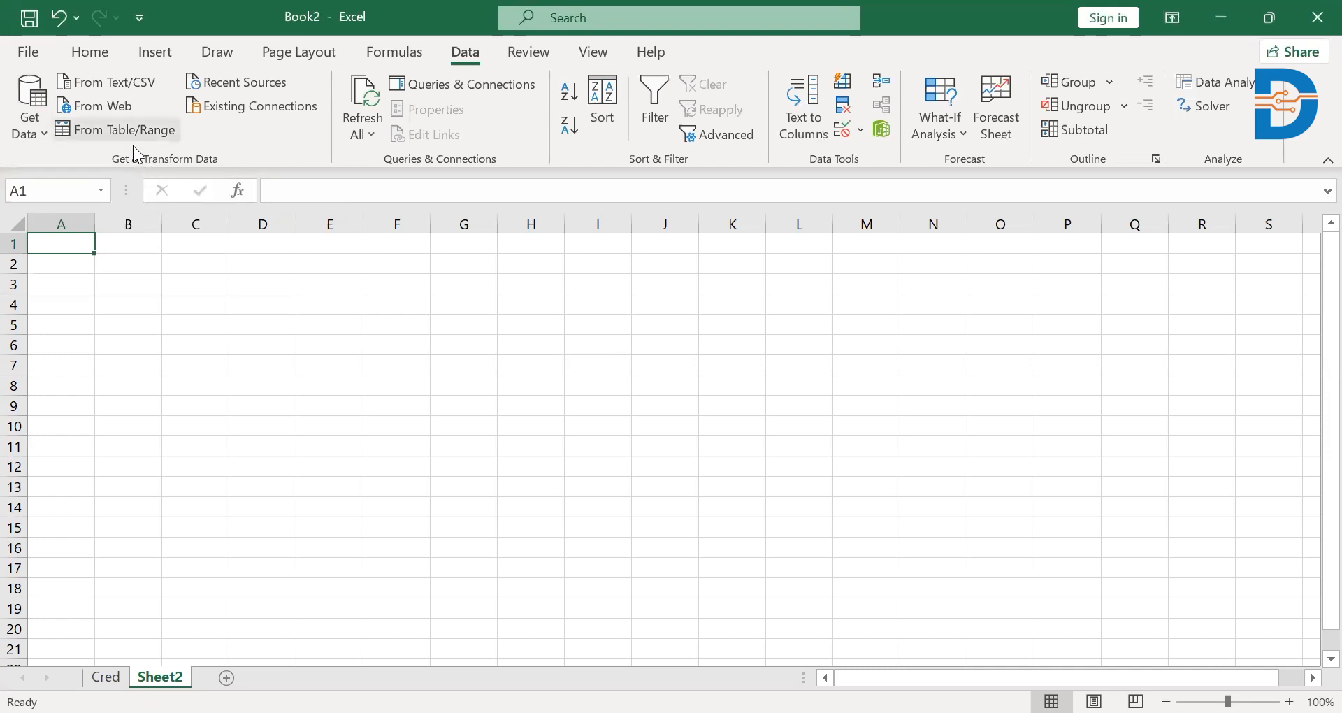
Import the Company Bankruptcy prediction CSV file with its default import settings and load it into the workbook
{"action": "left_click", "coordinate": [30, 105]}
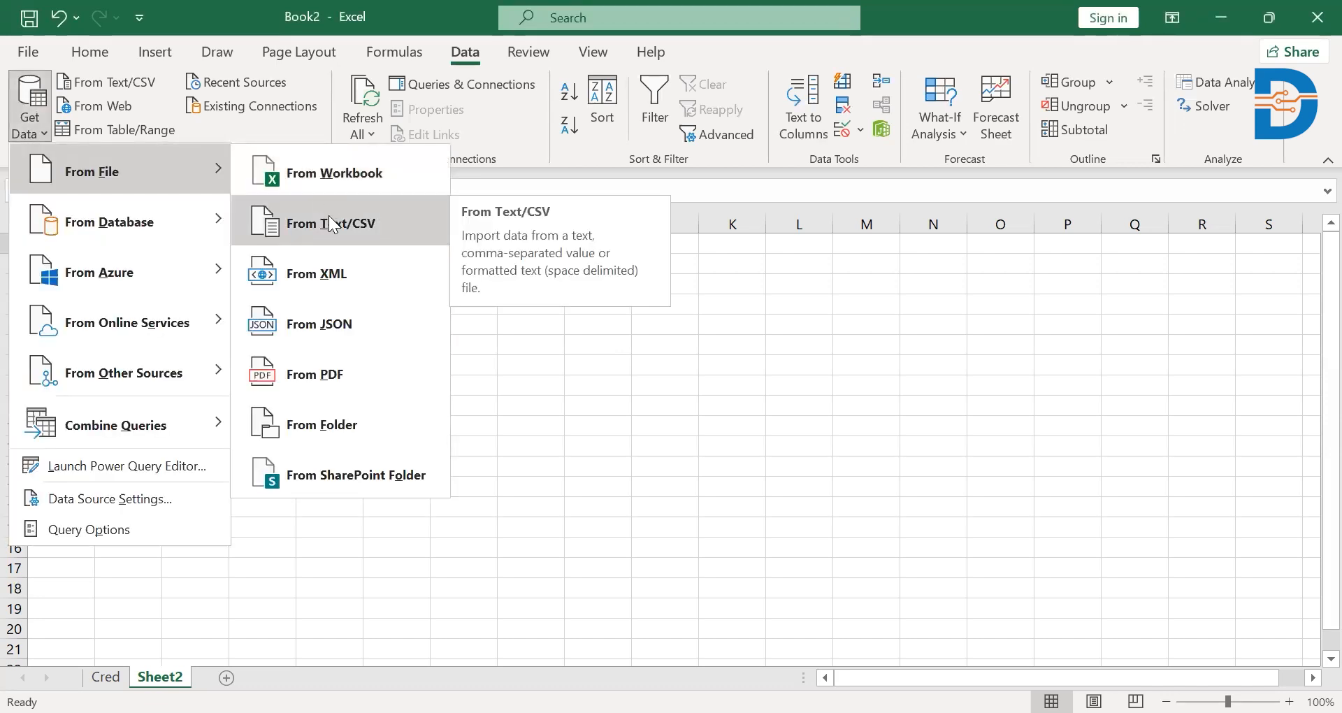
{"action": "left_click", "coordinate": [331, 224]}
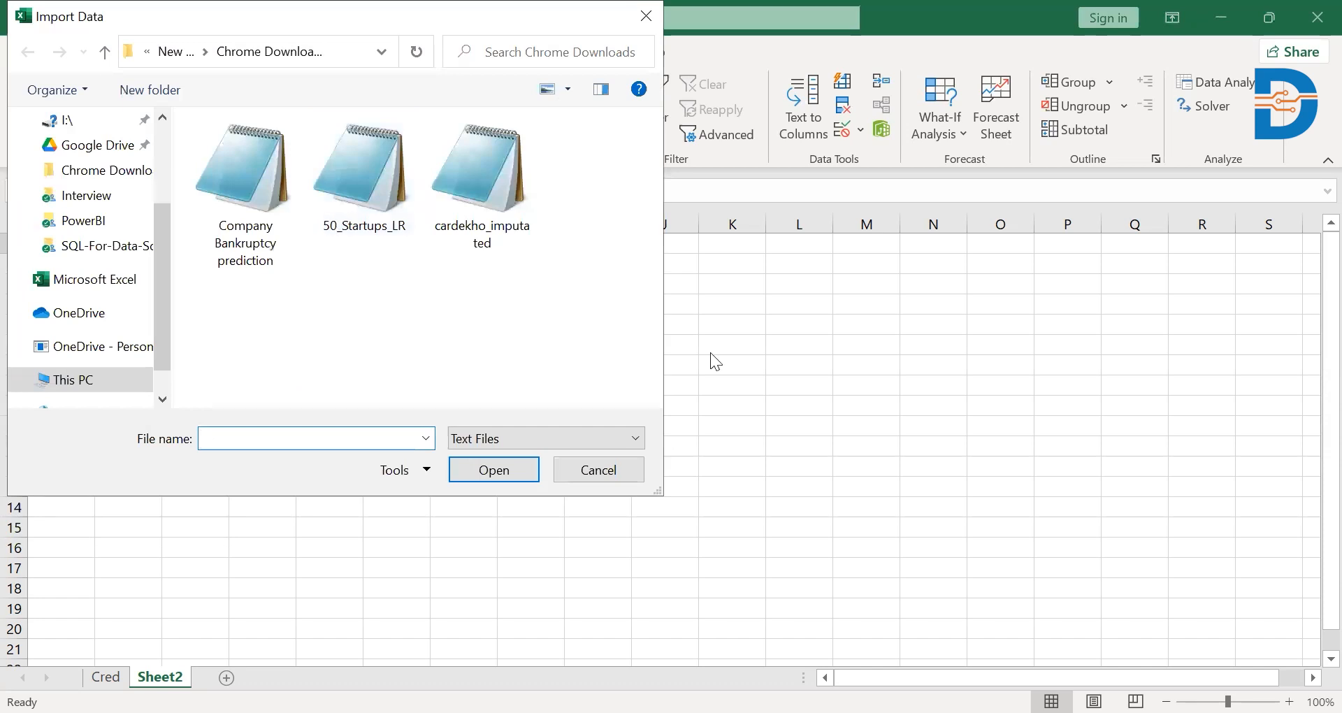
{"action": "left_click", "coordinate": [255, 151]}
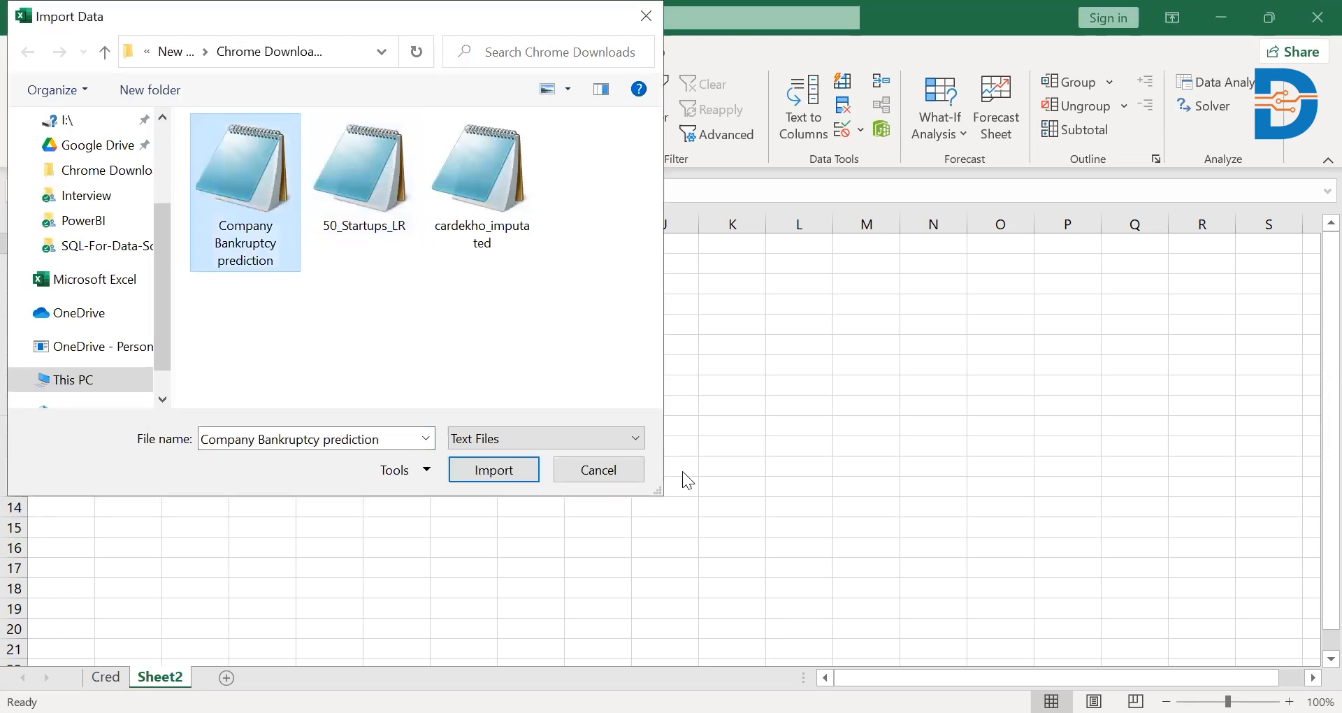
{"action": "left_click", "coordinate": [493, 475]}
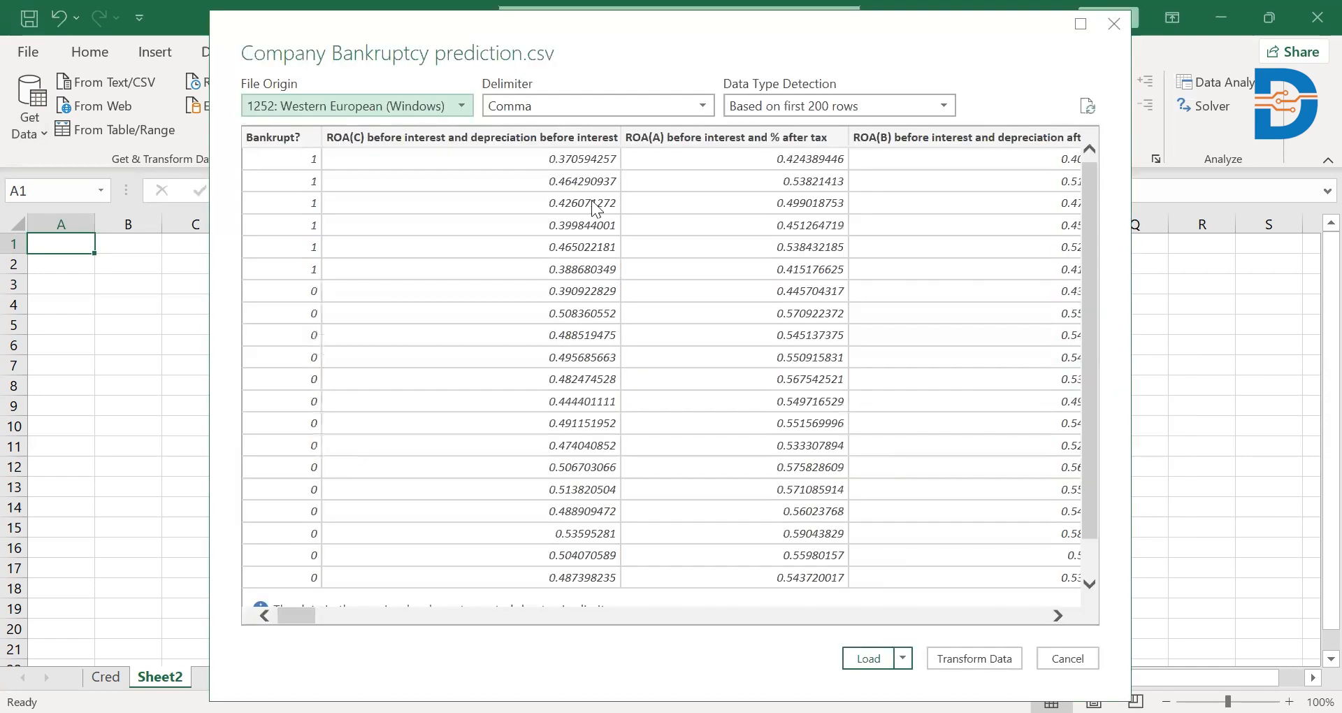
{"action": "left_click", "coordinate": [867, 658]}
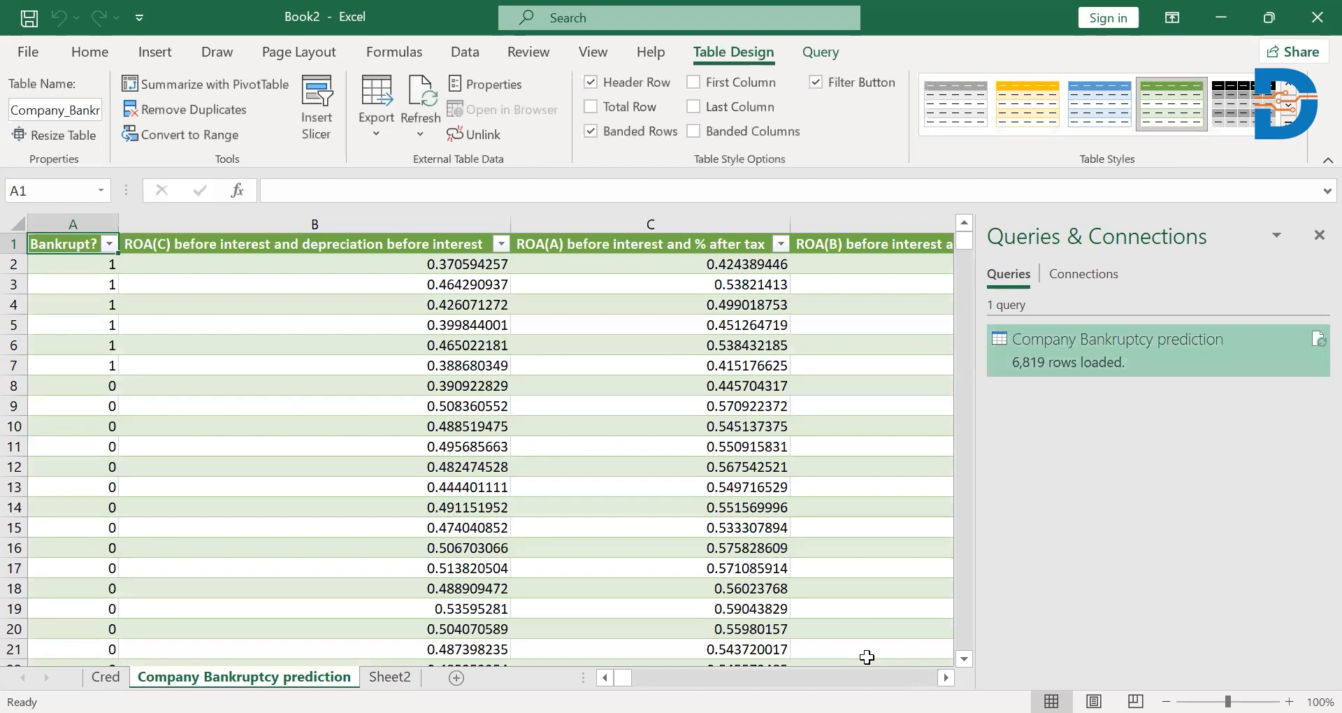
{"action": "scroll", "coordinate": [393, 465], "scroll_direction": "right", "scroll_amount": 2}
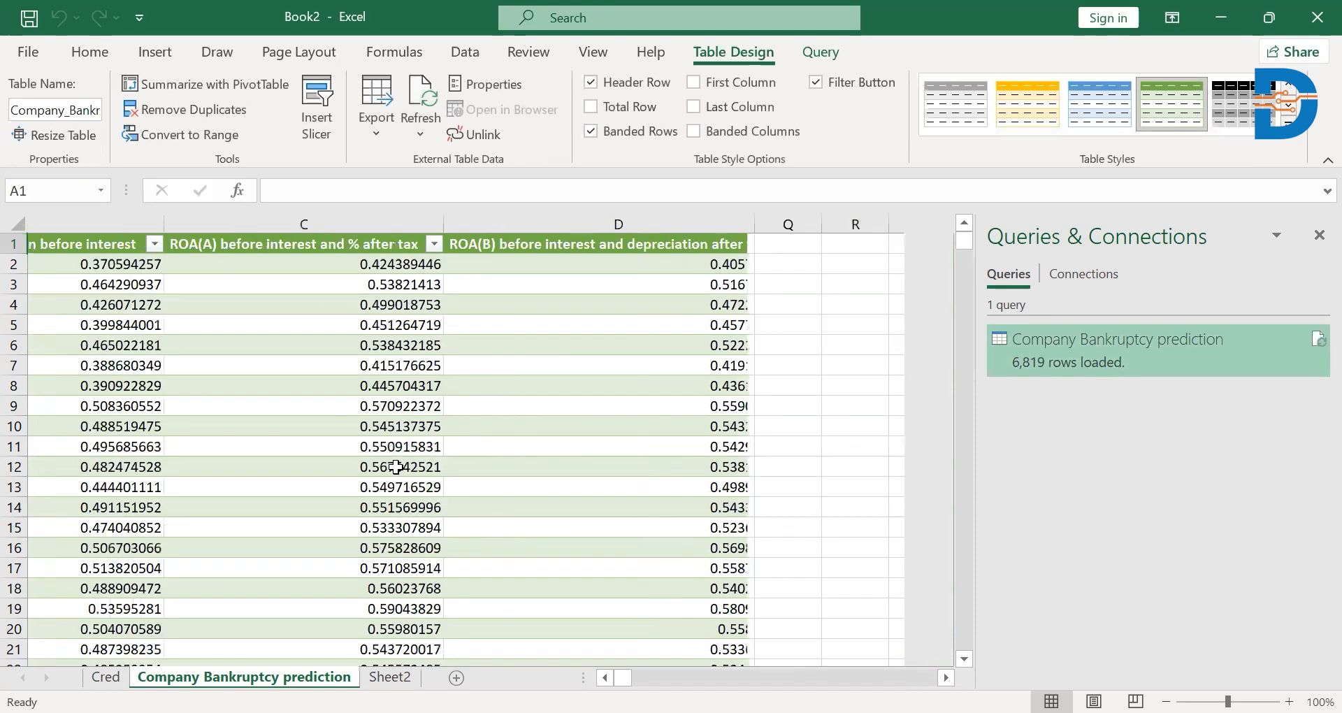
{"action": "scroll", "coordinate": [396, 467], "scroll_direction": "left", "scroll_amount": 2}
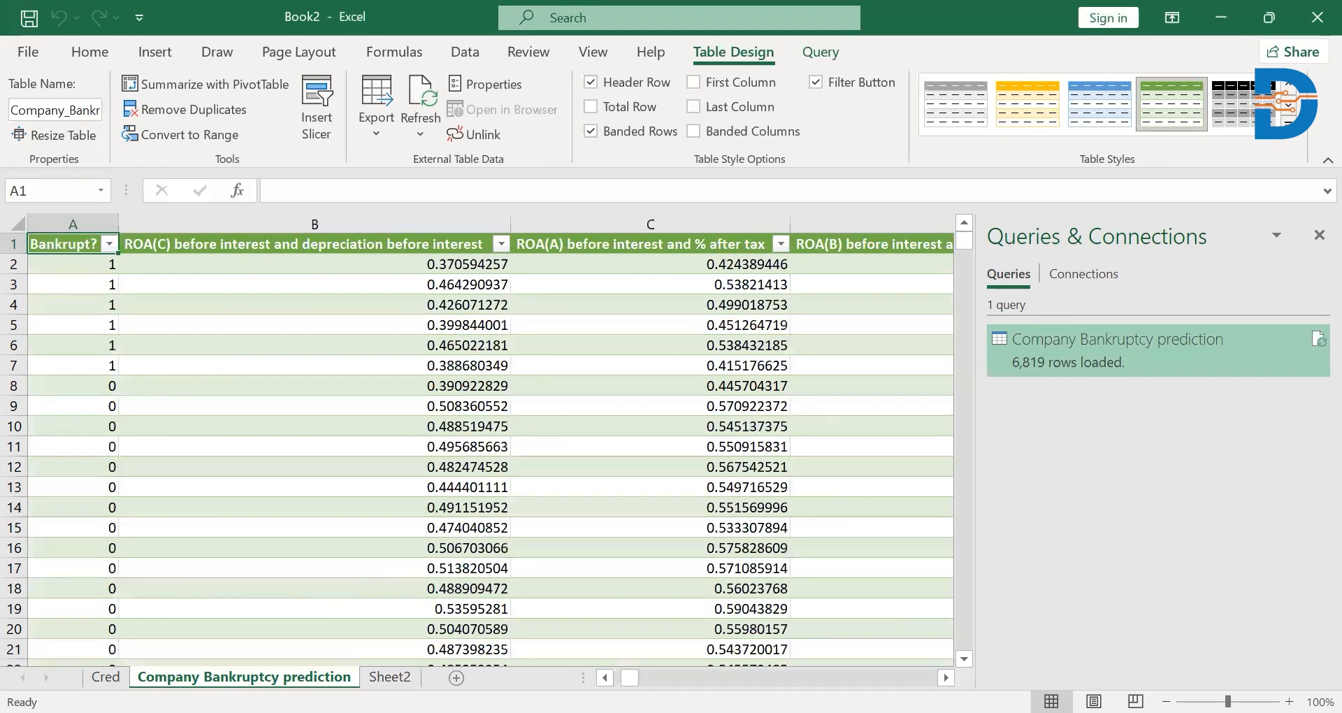
{"action": "key", "text": "ctrl+Page_Down"}
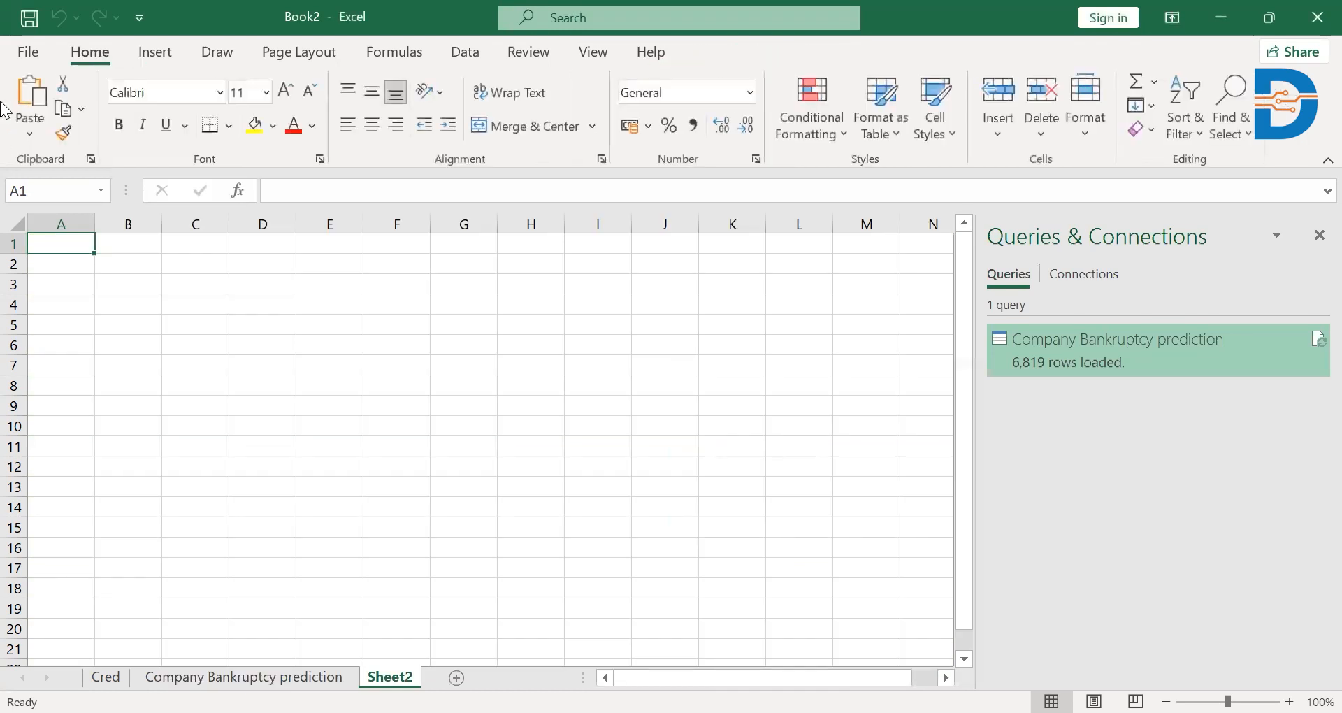
{"action": "left_click", "coordinate": [460, 56]}
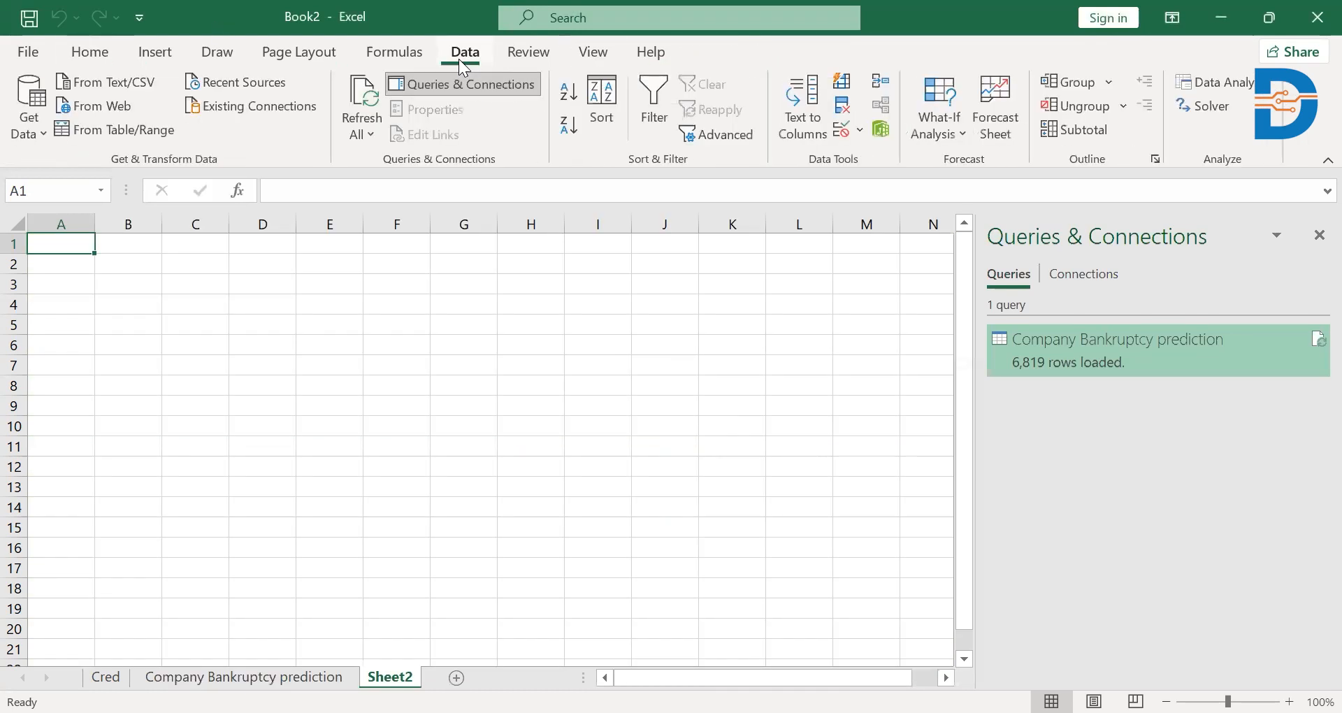
{"action": "left_click", "coordinate": [35, 127]}
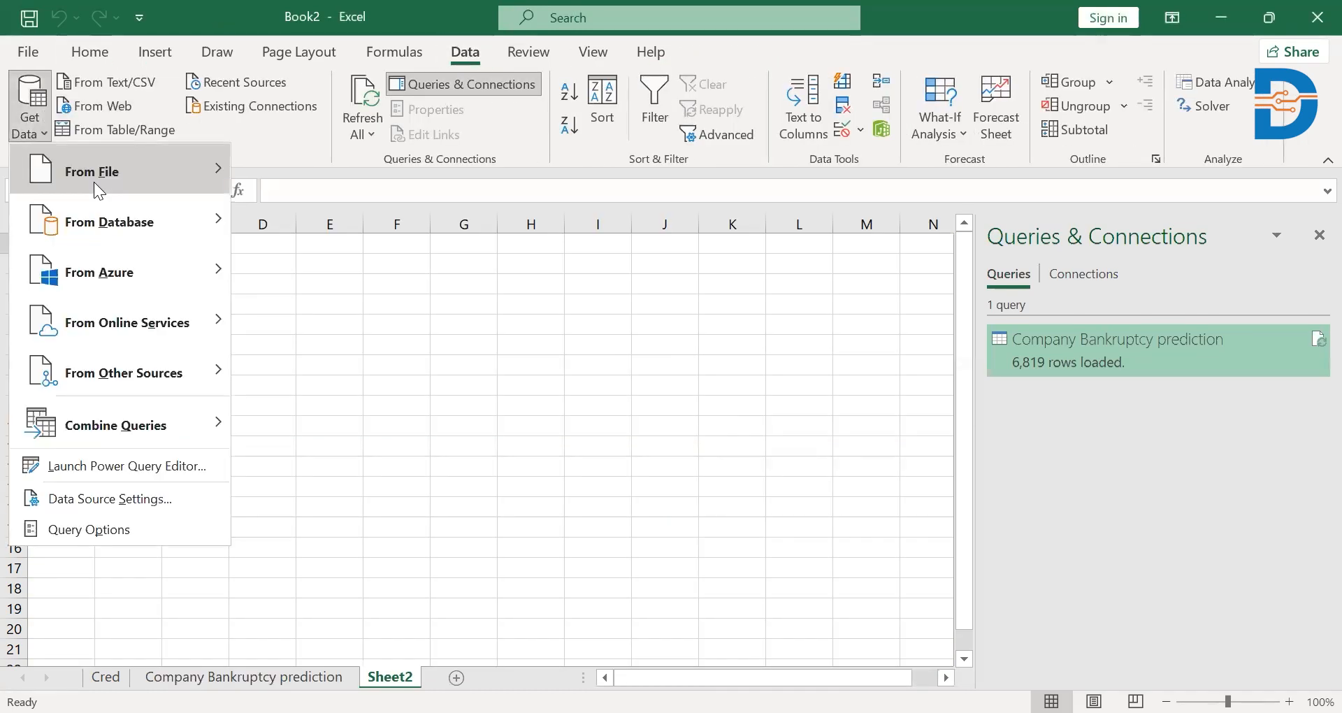
{"action": "mouse_move", "coordinate": [94, 181]}
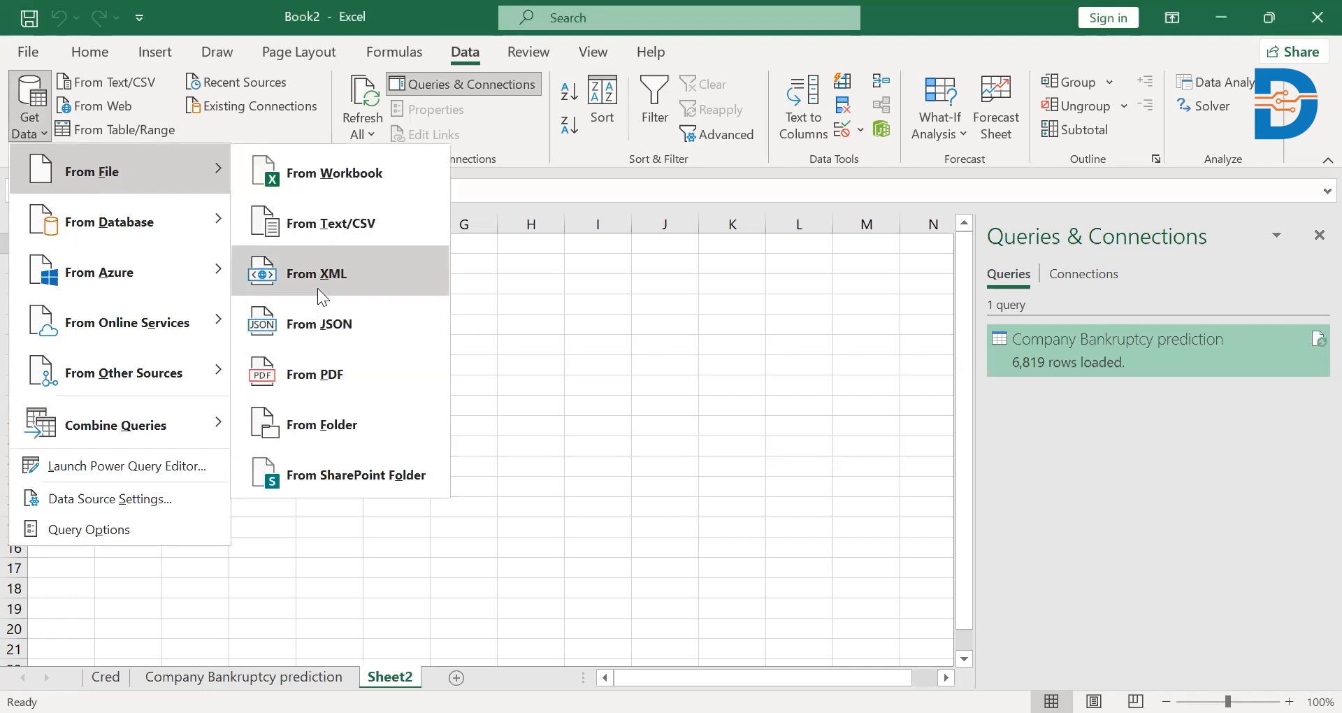
{"action": "left_click", "coordinate": [500, 320]}
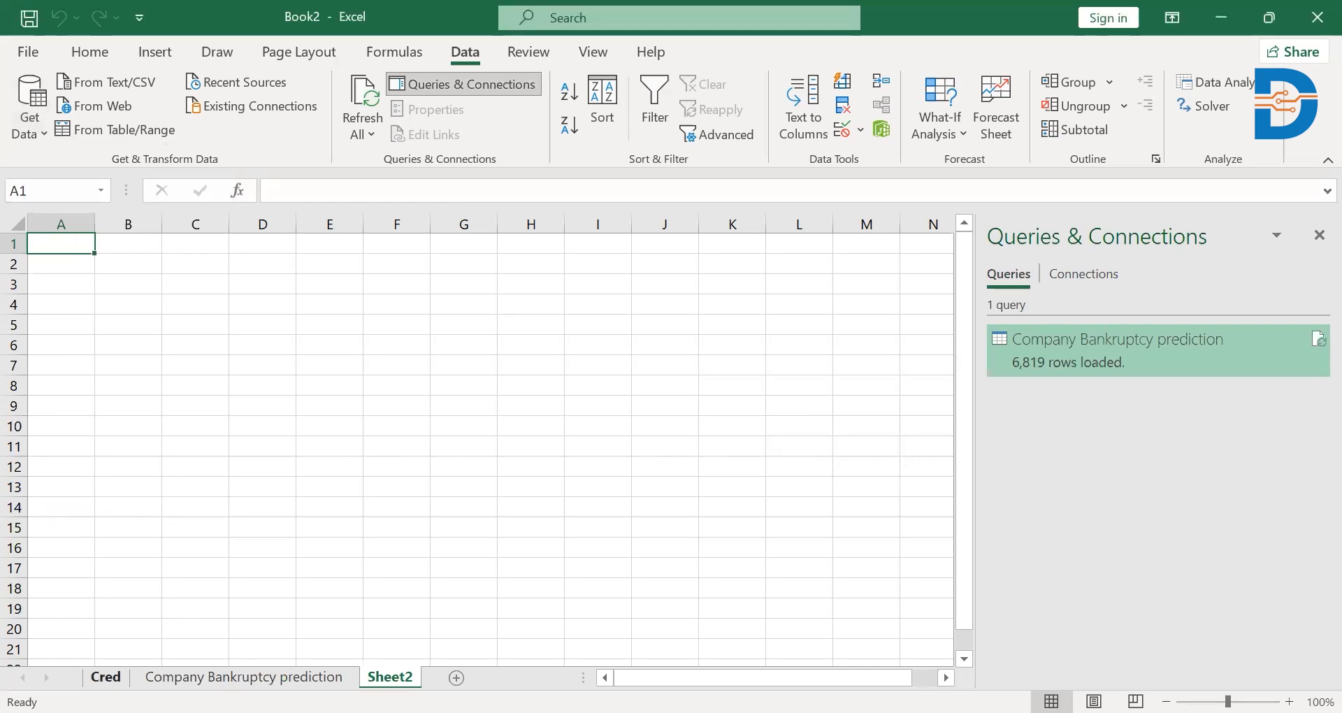
Using the details on the Cred sheet, connect to the MySQL database datamites_sql on server 18.136.157.135
{"action": "left_click", "coordinate": [106, 676]}
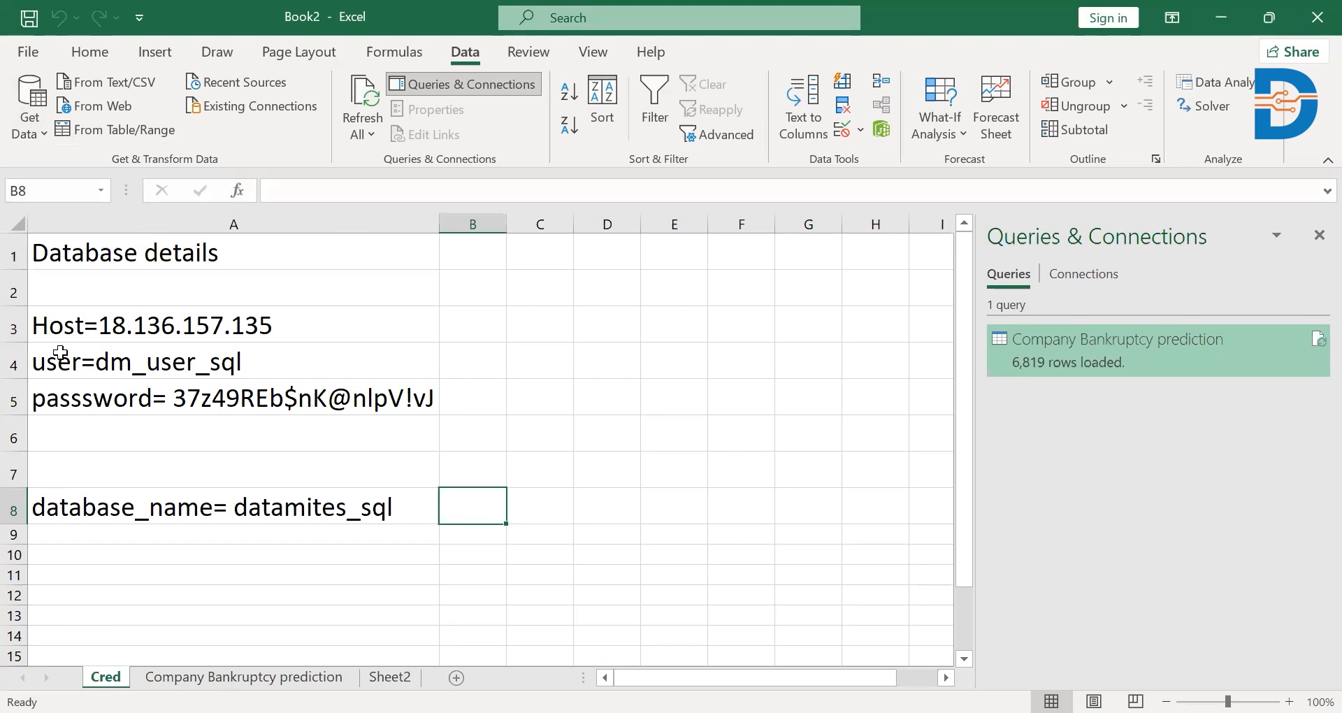
{"action": "left_click", "coordinate": [28, 128]}
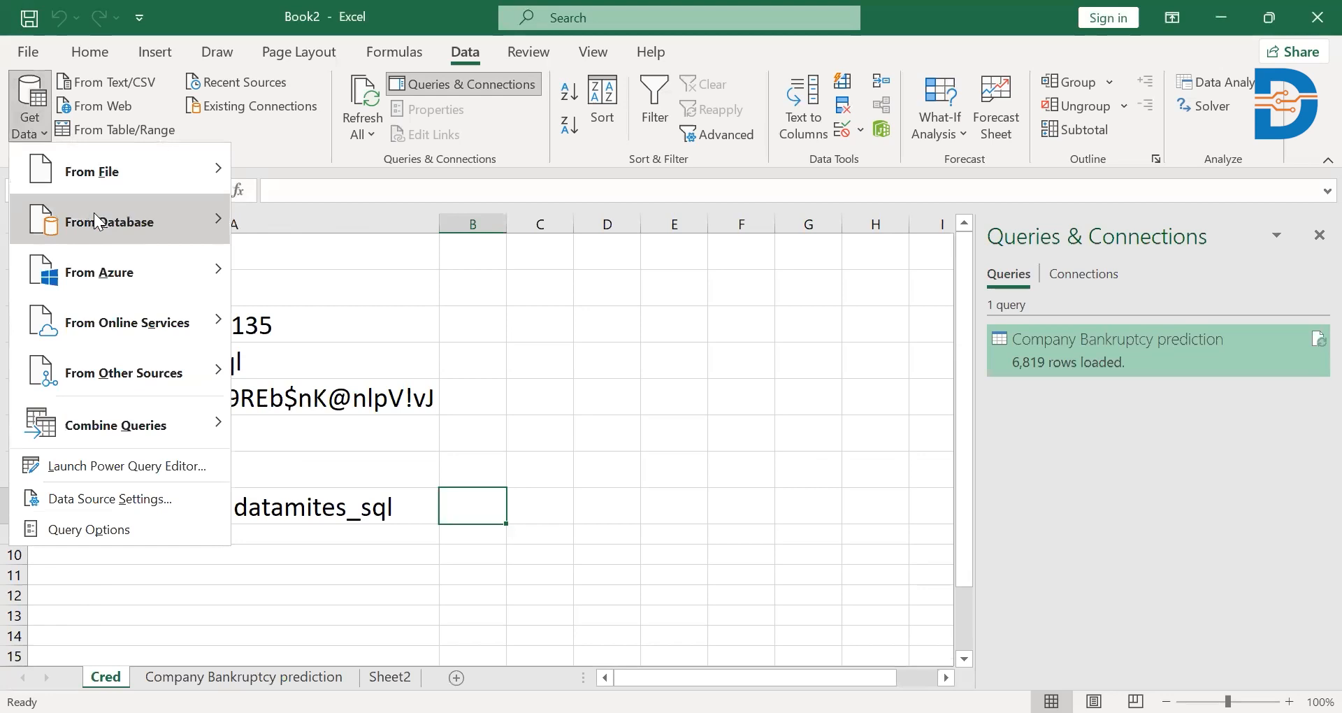
{"action": "mouse_move", "coordinate": [94, 220]}
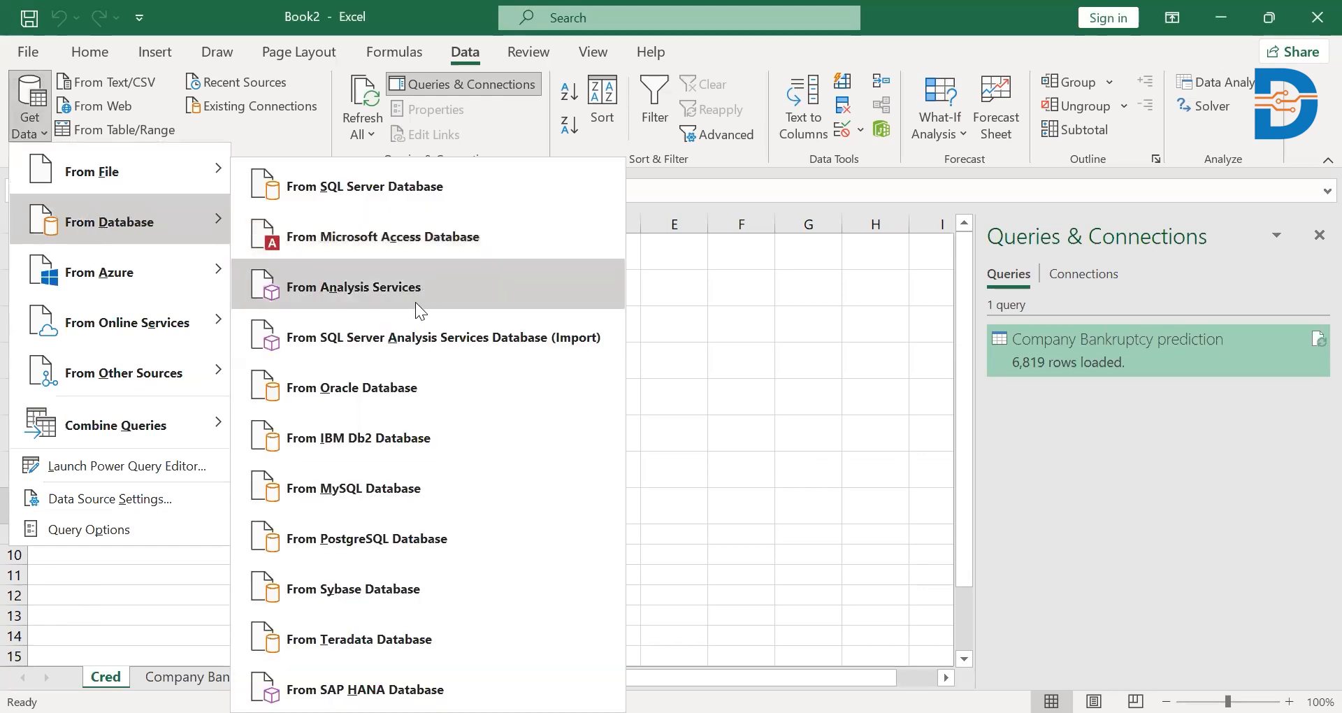
{"action": "left_click", "coordinate": [356, 488]}
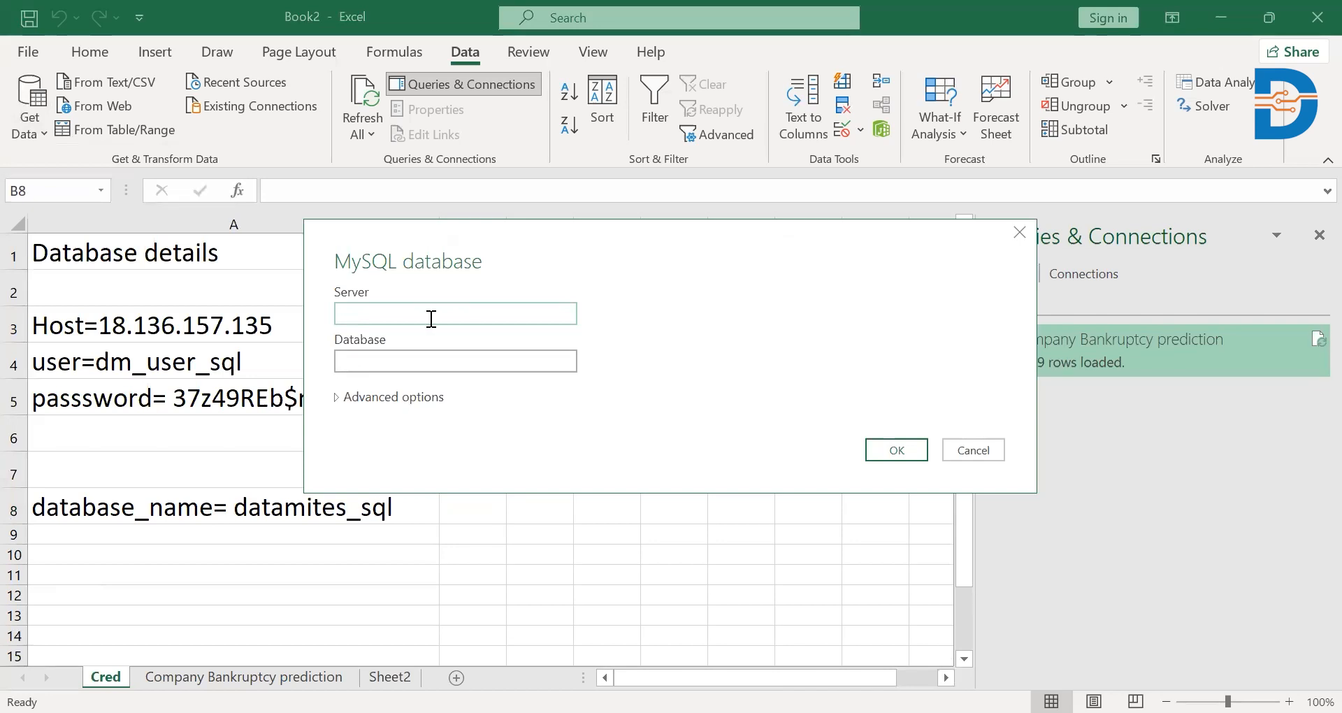
{"action": "type", "text": "18.136.157.135"}
{"action": "left_click", "coordinate": [417, 365]}
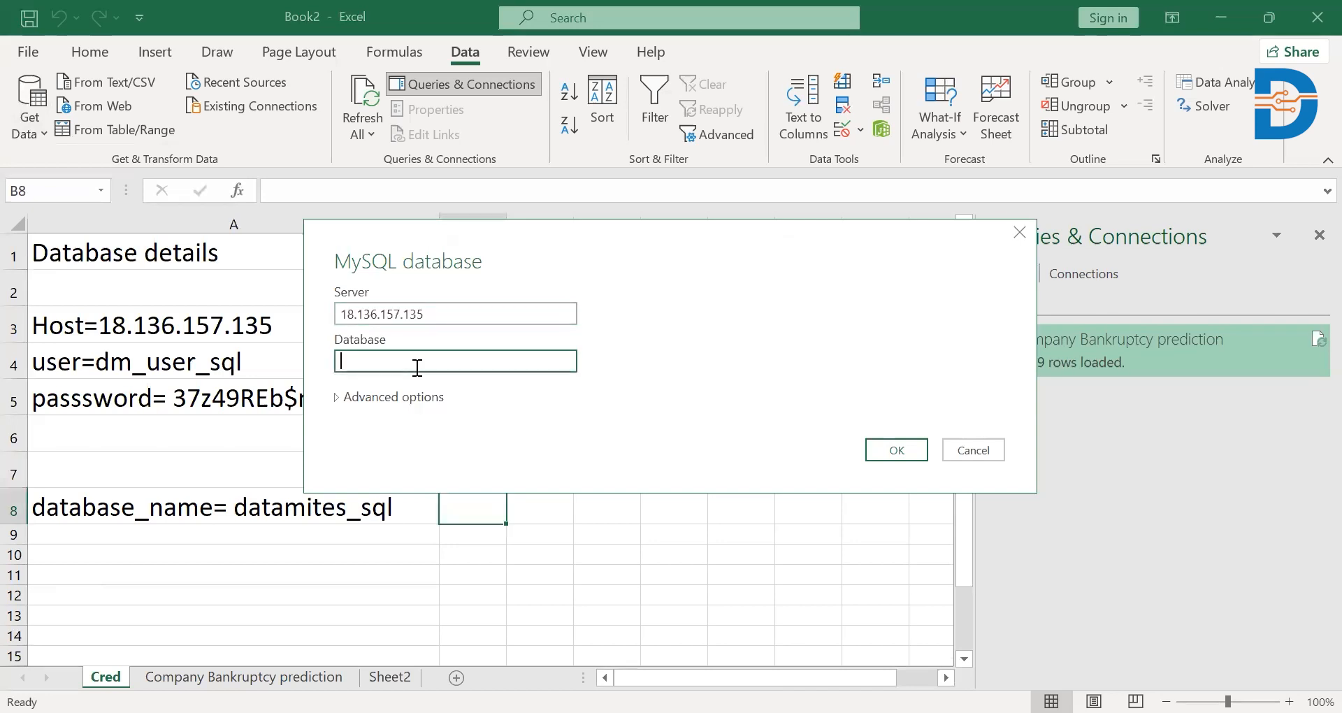
{"action": "type", "text": "d"}
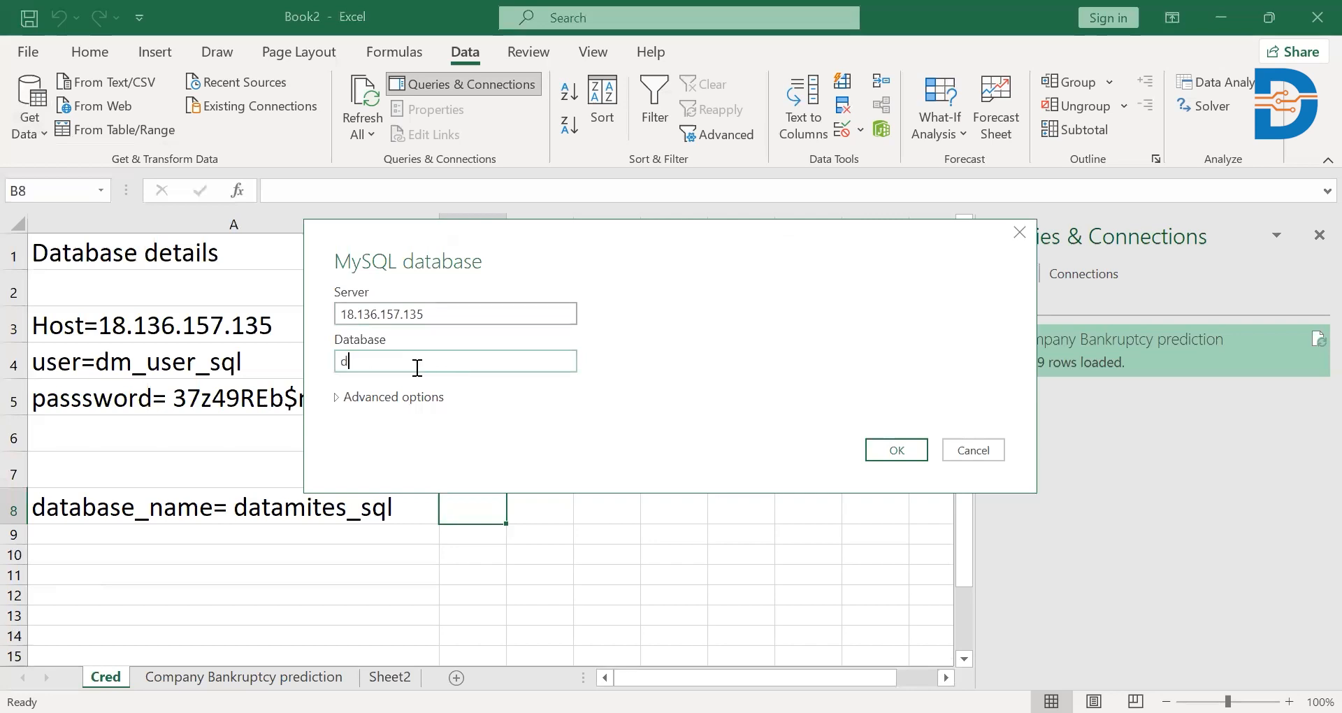
{"action": "type", "text": "atamites_sql"}
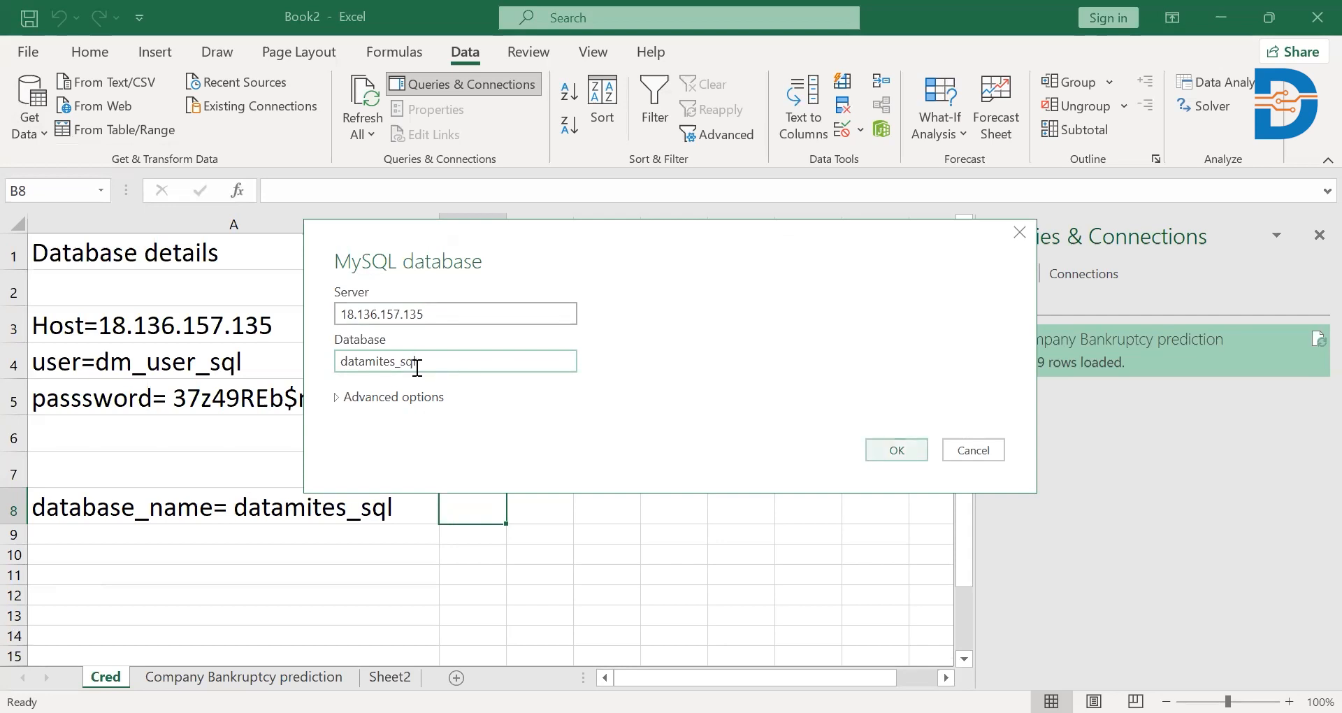
{"action": "left_click", "coordinate": [891, 445]}
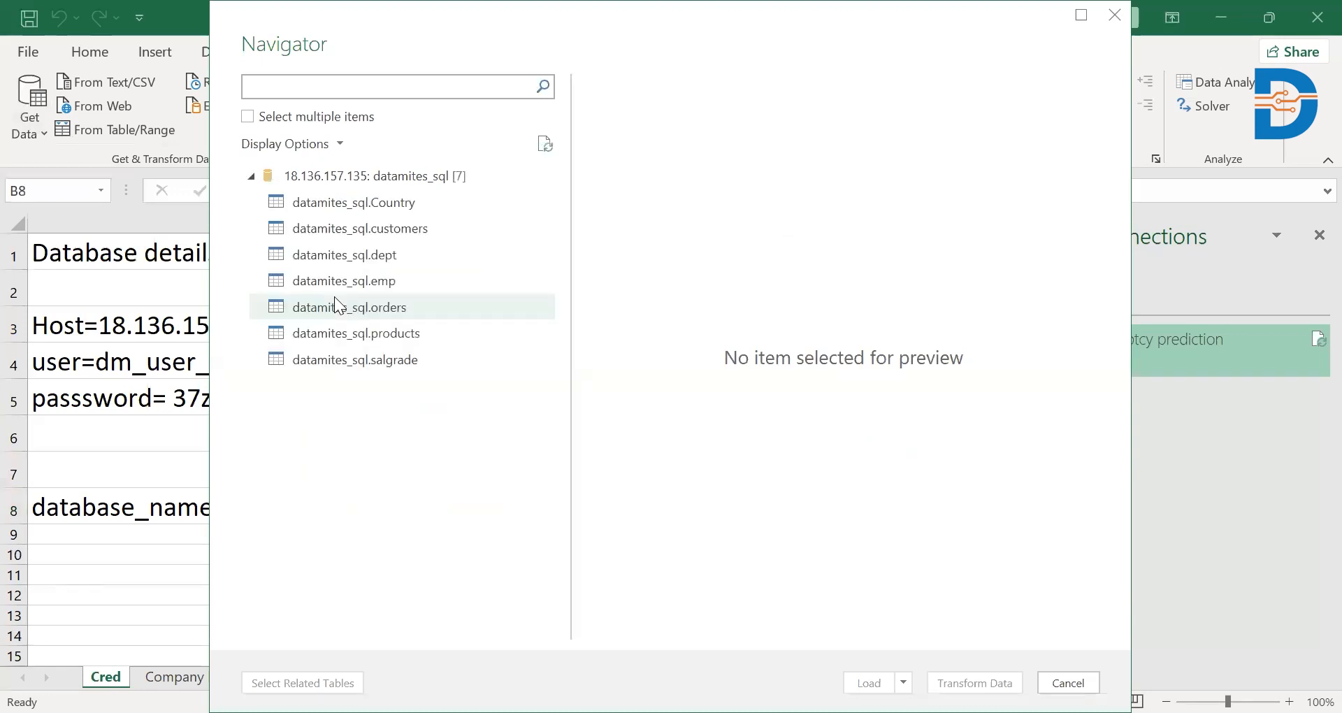
Preview the customers, dept and orders tables of datamites_sql and load the customers table into the workbook
{"action": "left_click", "coordinate": [329, 234]}
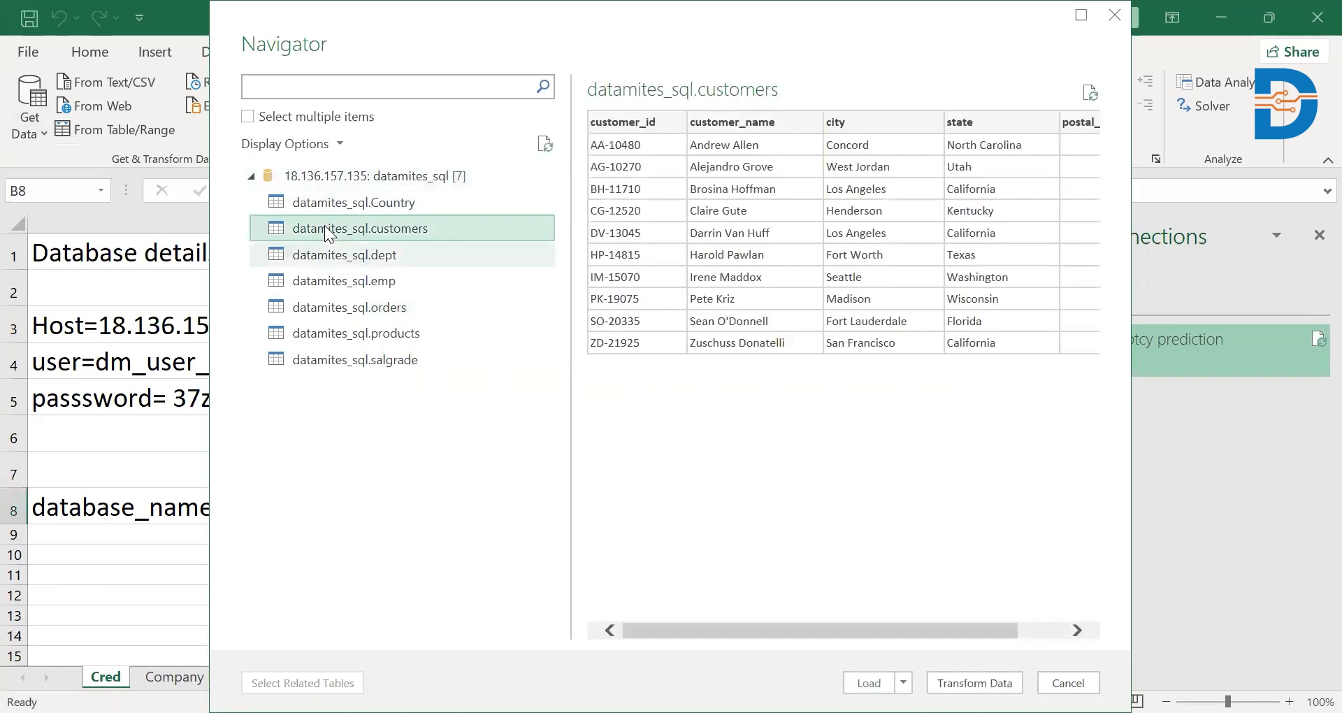
{"action": "left_click", "coordinate": [328, 254]}
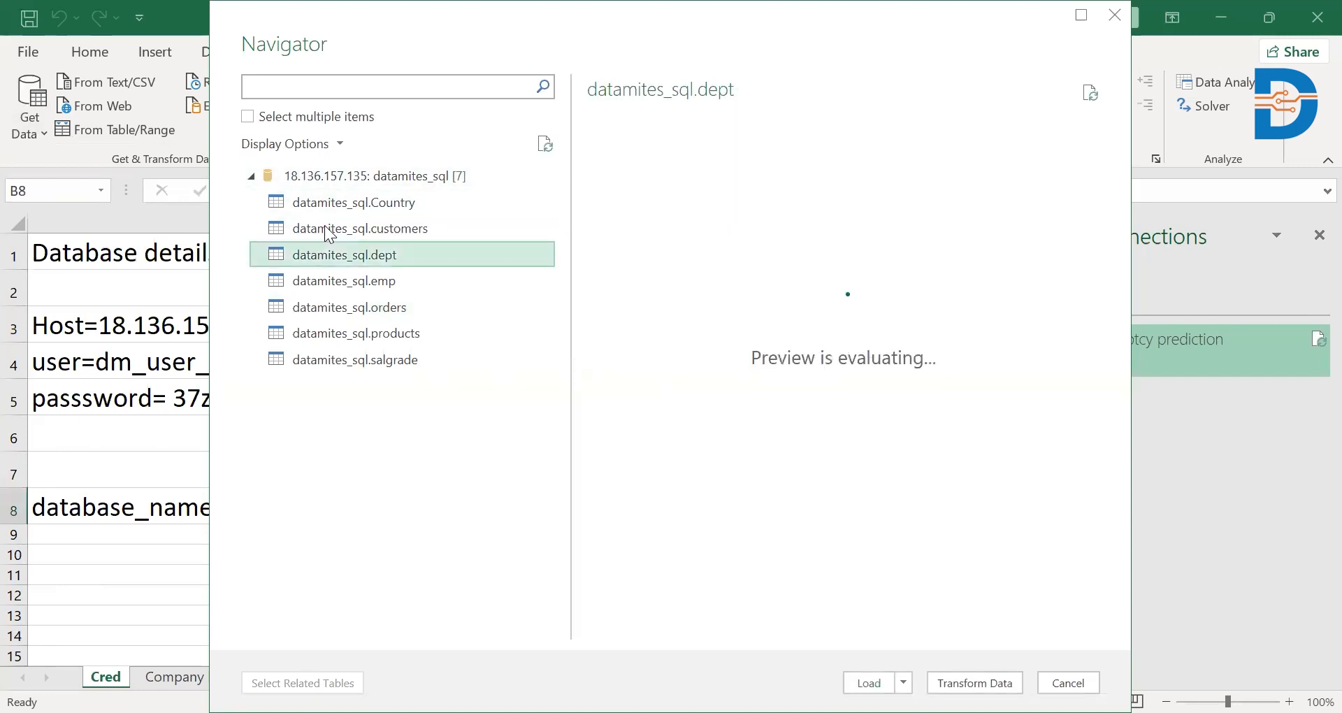
{"action": "left_click", "coordinate": [360, 307]}
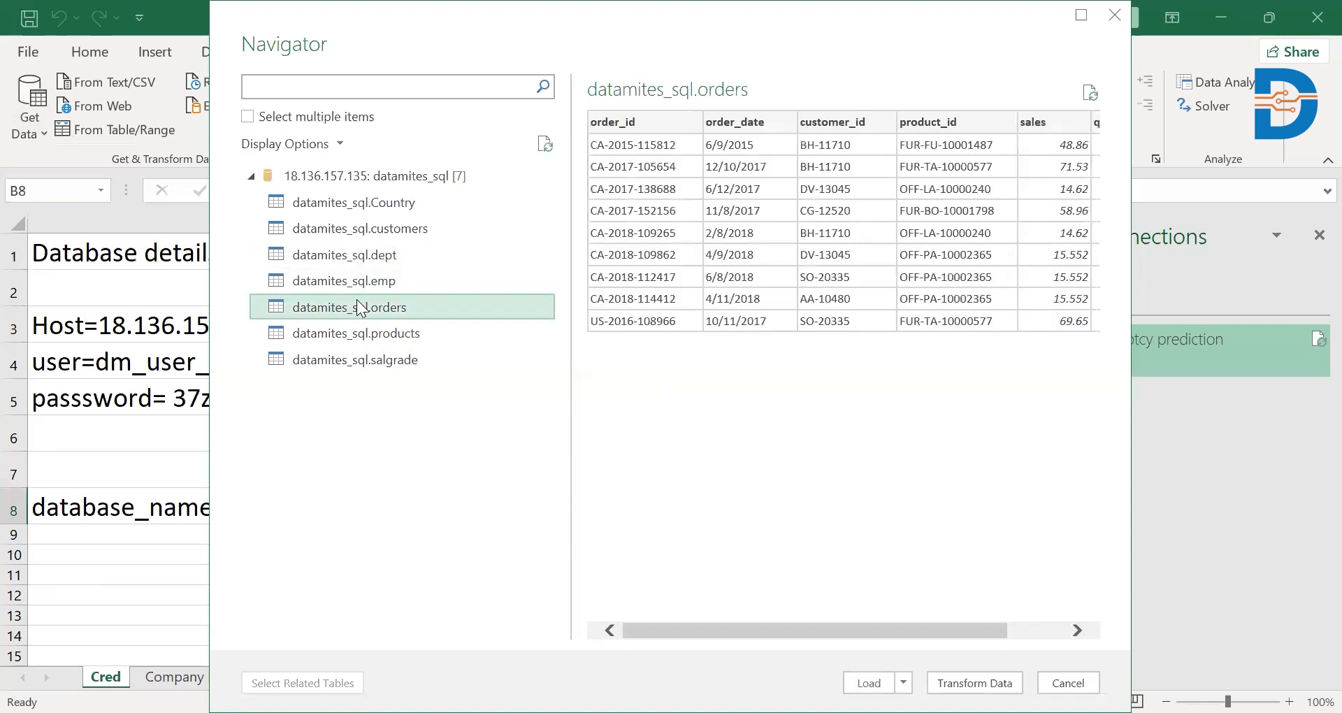
{"action": "left_click", "coordinate": [357, 226]}
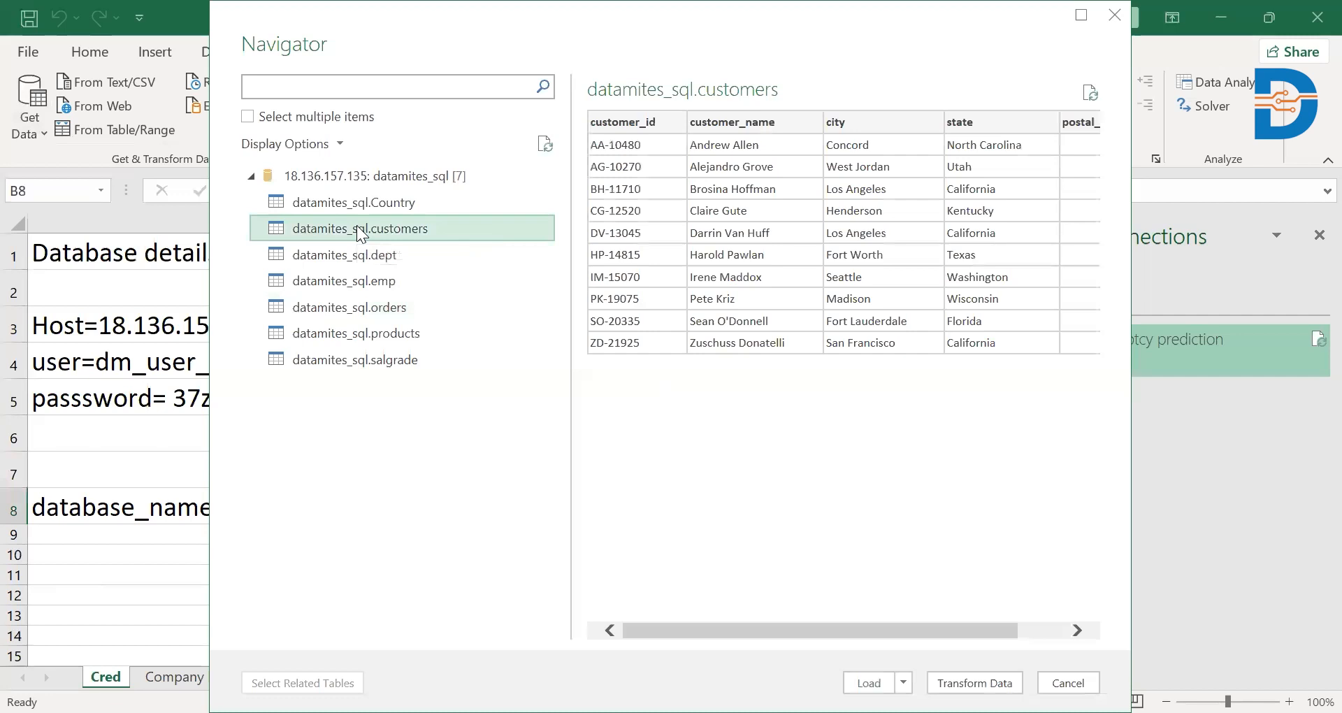
{"action": "left_click", "coordinate": [358, 256]}
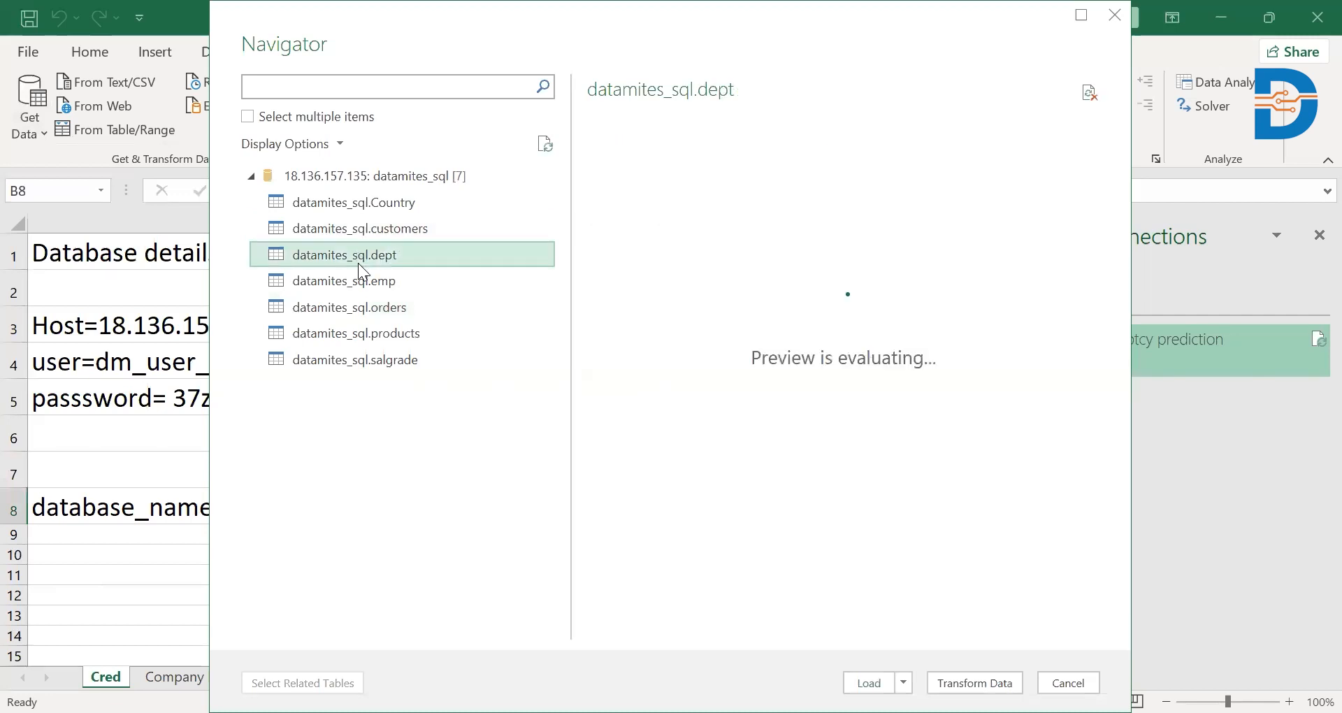
{"action": "left_click", "coordinate": [347, 221]}
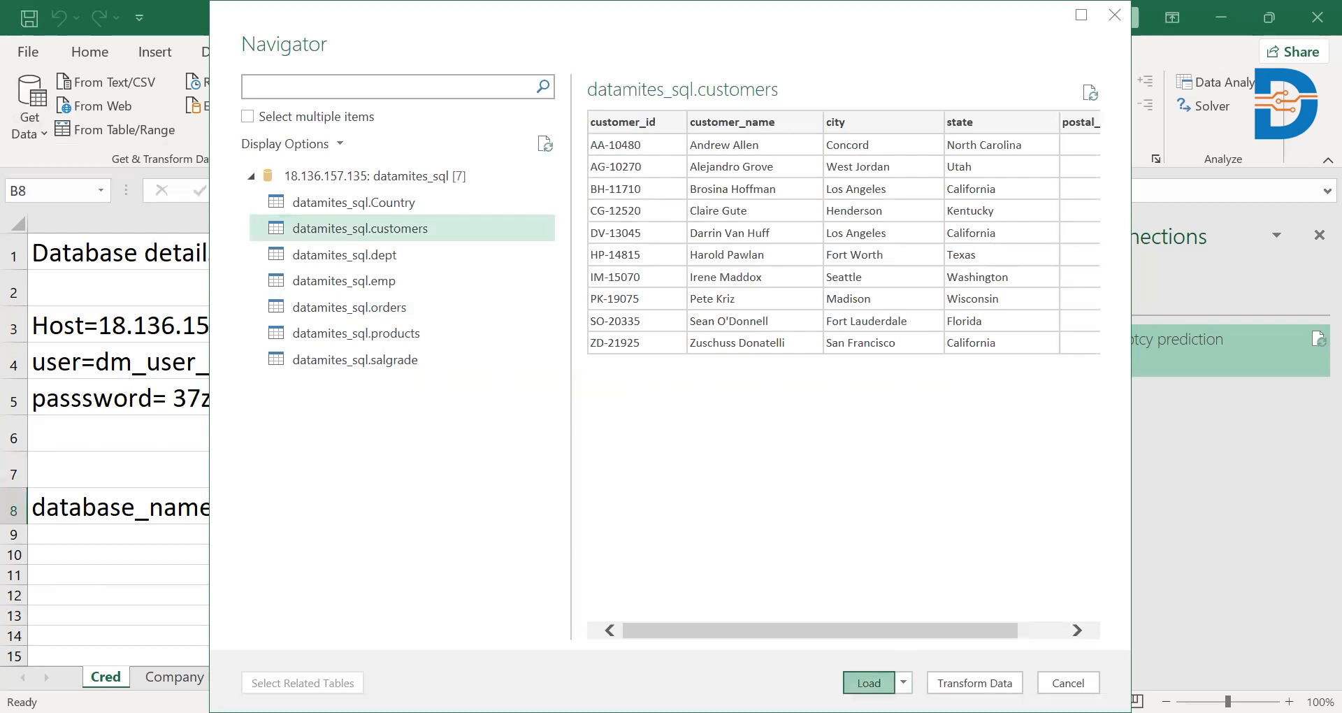
{"action": "left_click", "coordinate": [869, 682]}
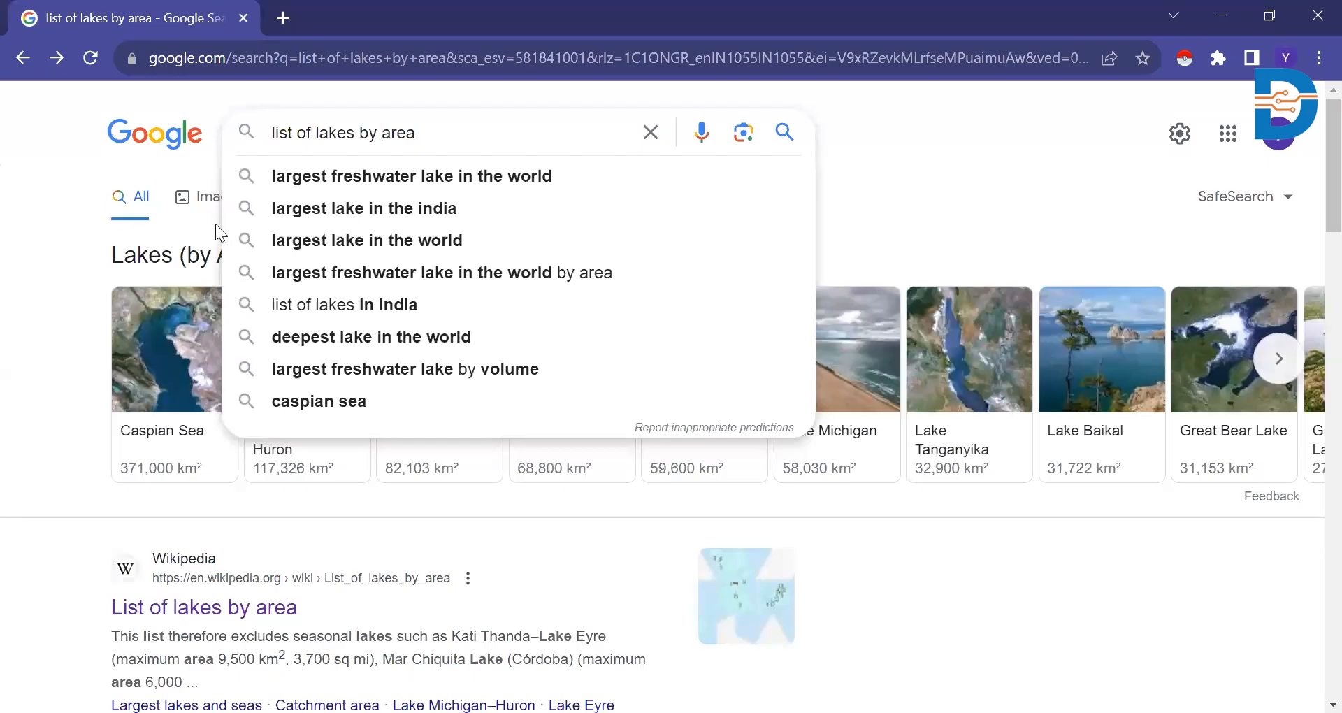
In Chrome, open the Wikipedia article "List of lakes by area" from the Google search results
{"action": "key", "text": "Escape"}
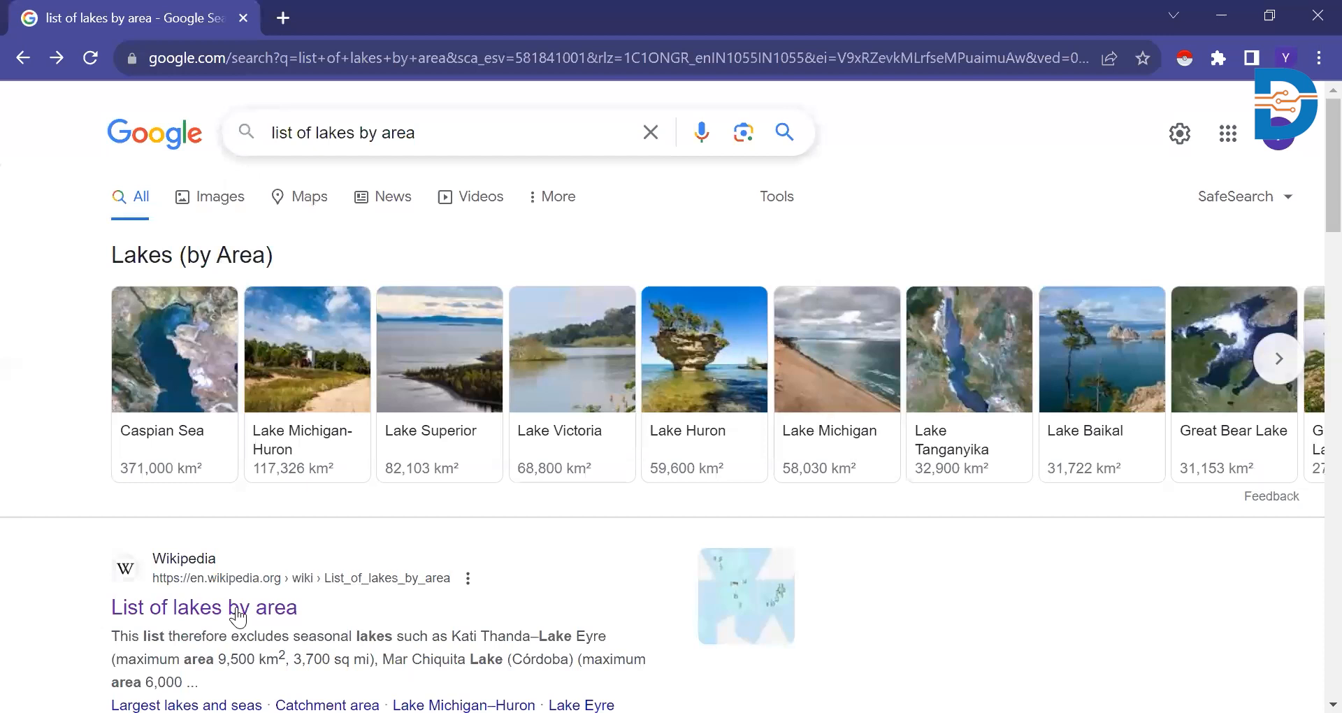
{"action": "left_click", "coordinate": [192, 617]}
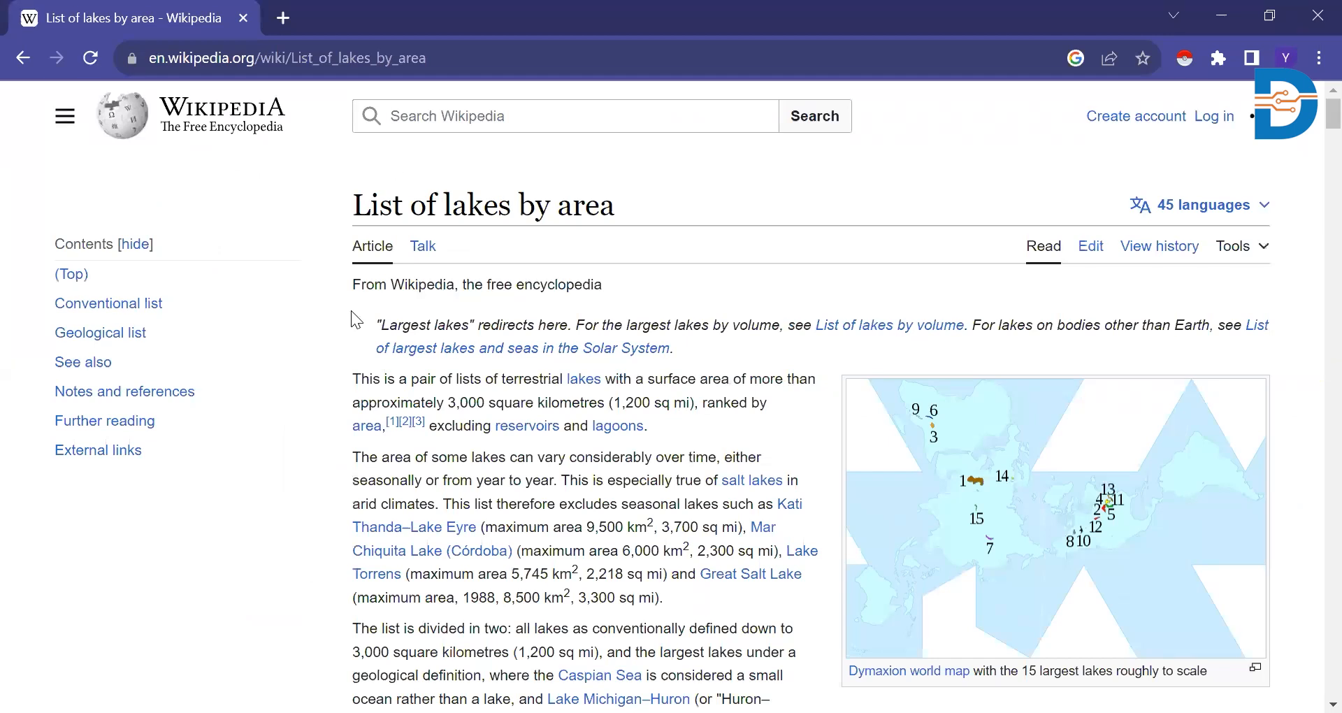
Copy the lakes article's URL, switch to Excel, close the queries pane and connect to that URL as a web data source
{"action": "left_click", "coordinate": [343, 62]}
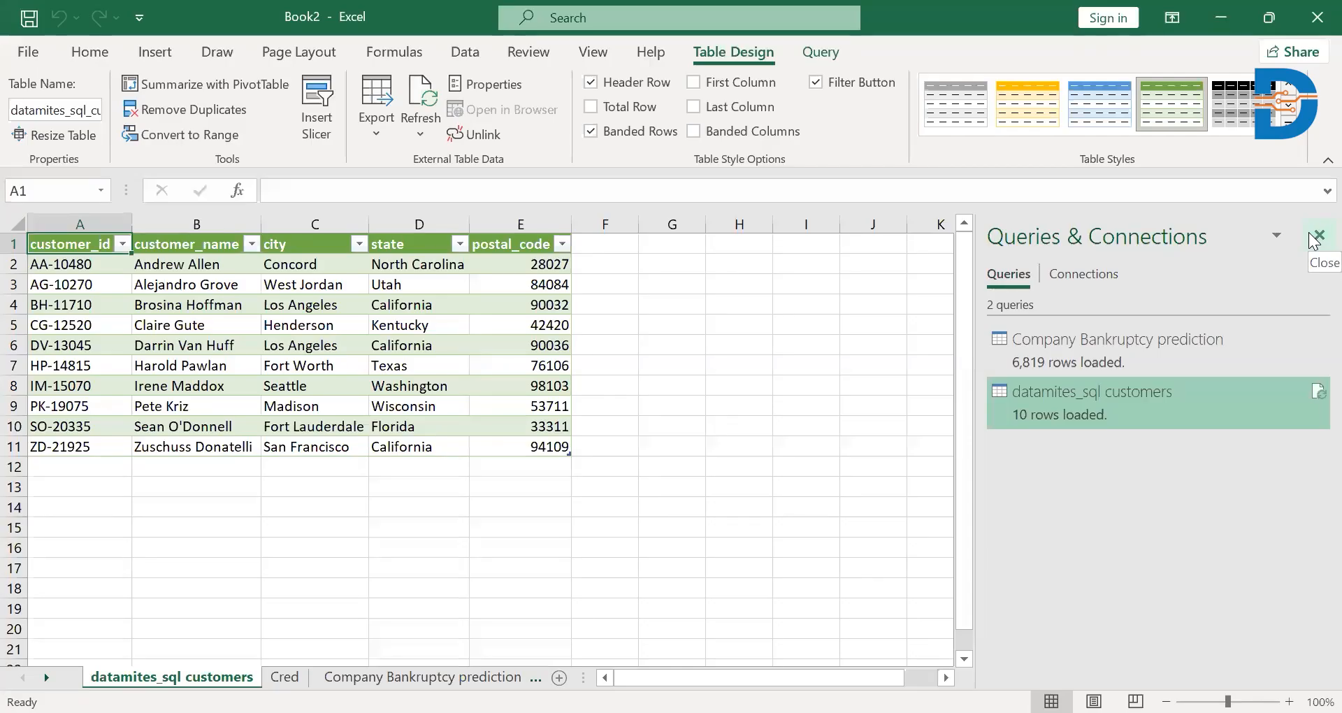
{"action": "left_click", "coordinate": [1317, 238]}
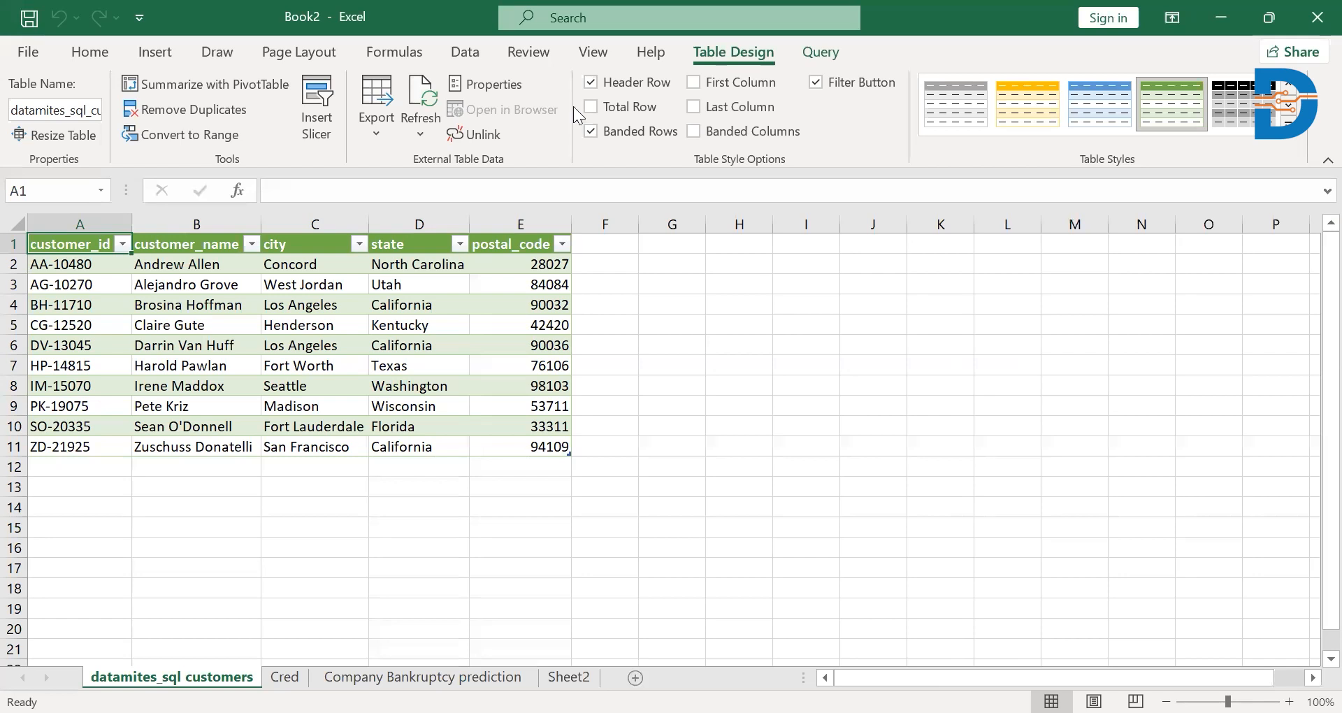
{"action": "left_click", "coordinate": [465, 56]}
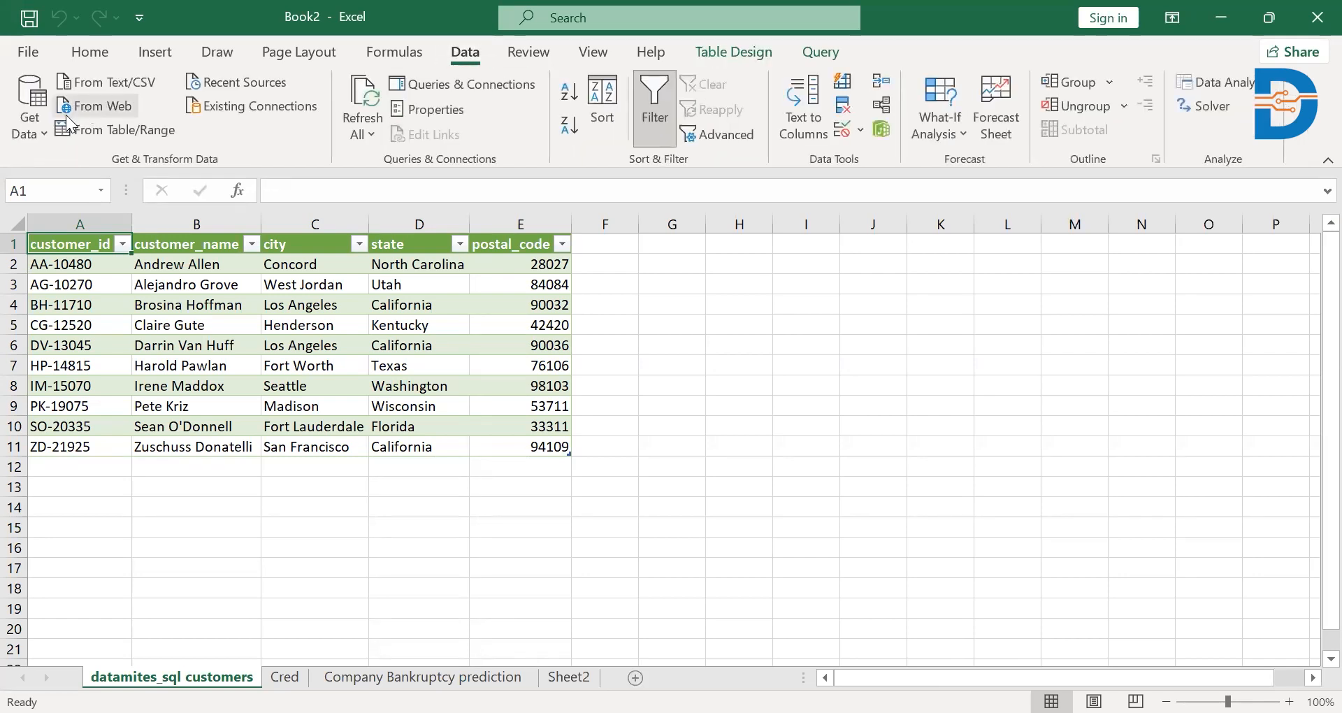
{"action": "left_click", "coordinate": [38, 117]}
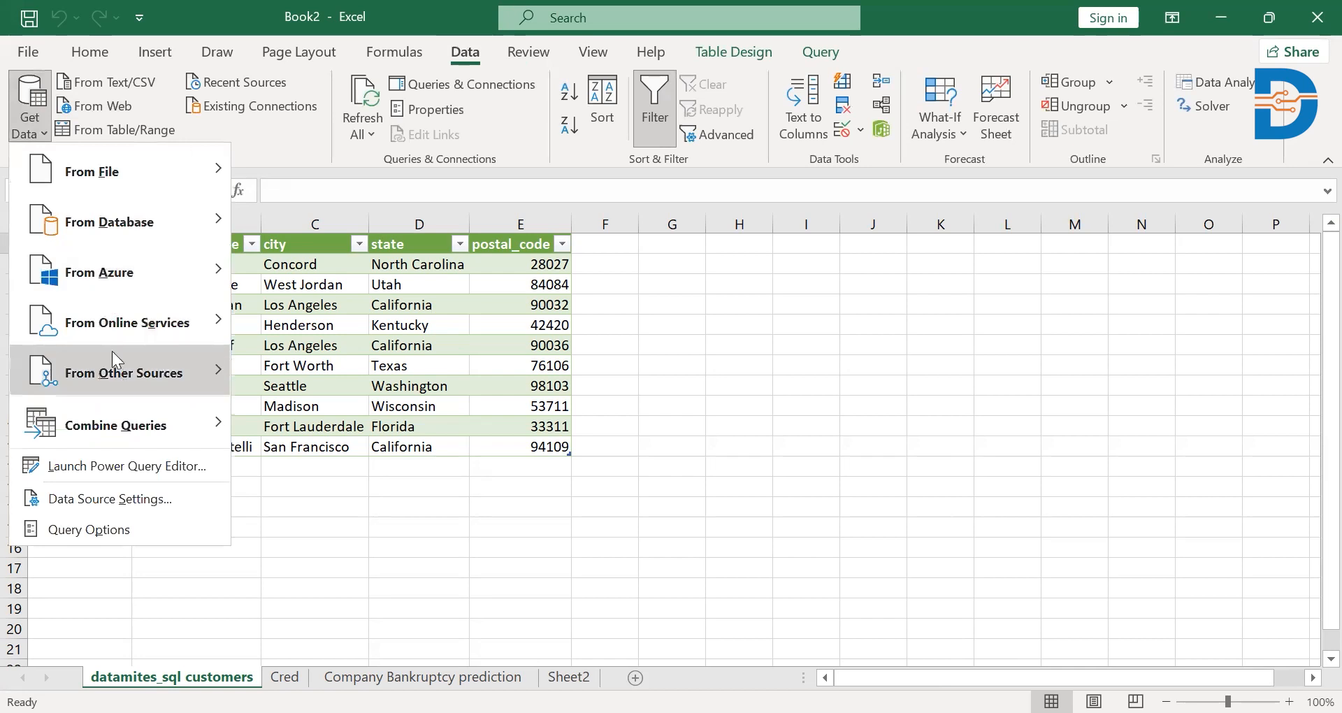
{"action": "mouse_move", "coordinate": [112, 351]}
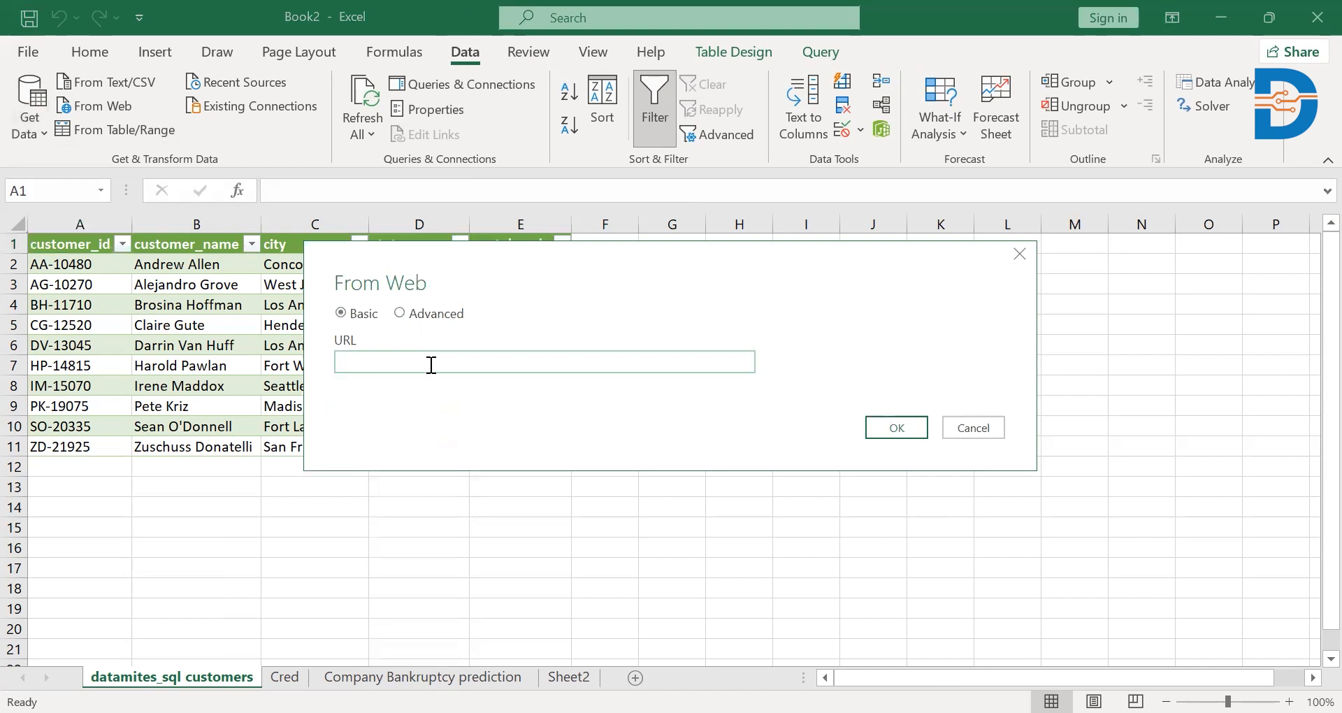
{"action": "key", "text": "ctrl+v"}
{"action": "left_click", "coordinate": [882, 437]}
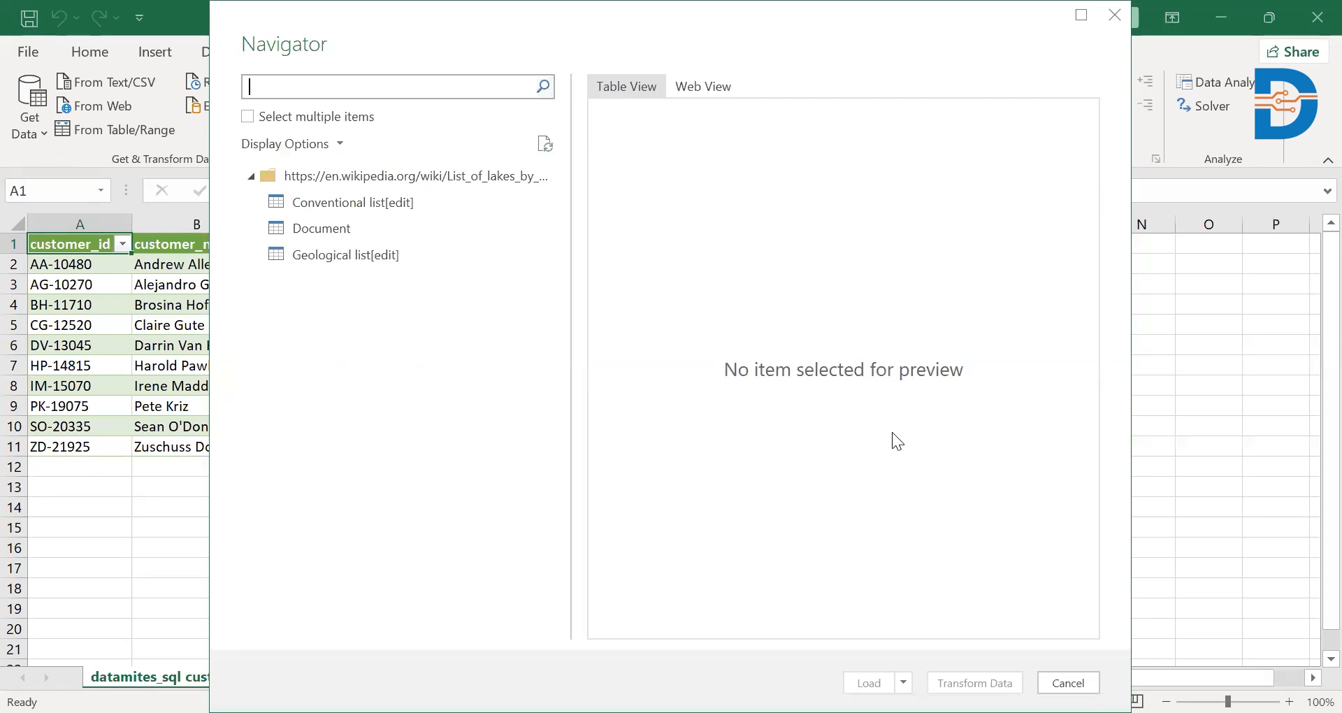
Preview the Document and Conventional list tables of the lakes page and load the Conventional list table into the workbook
{"action": "left_click", "coordinate": [342, 229]}
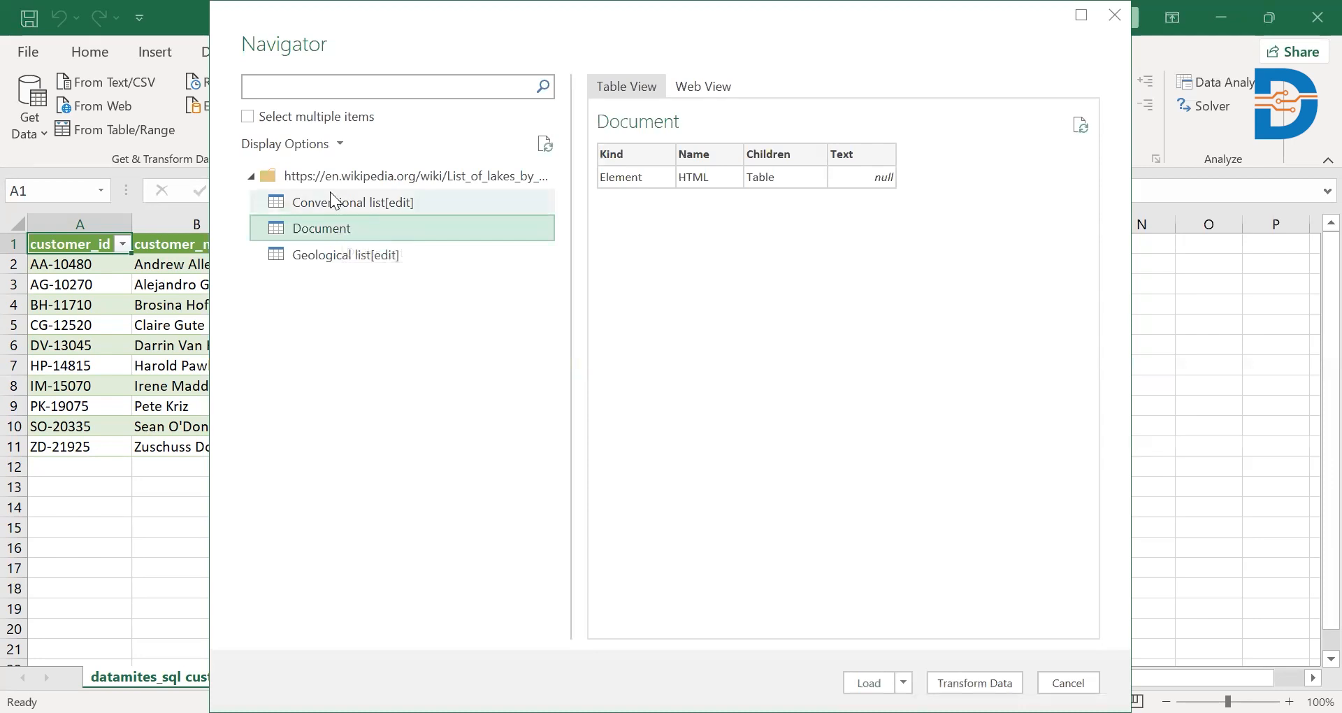
{"action": "left_click", "coordinate": [332, 203]}
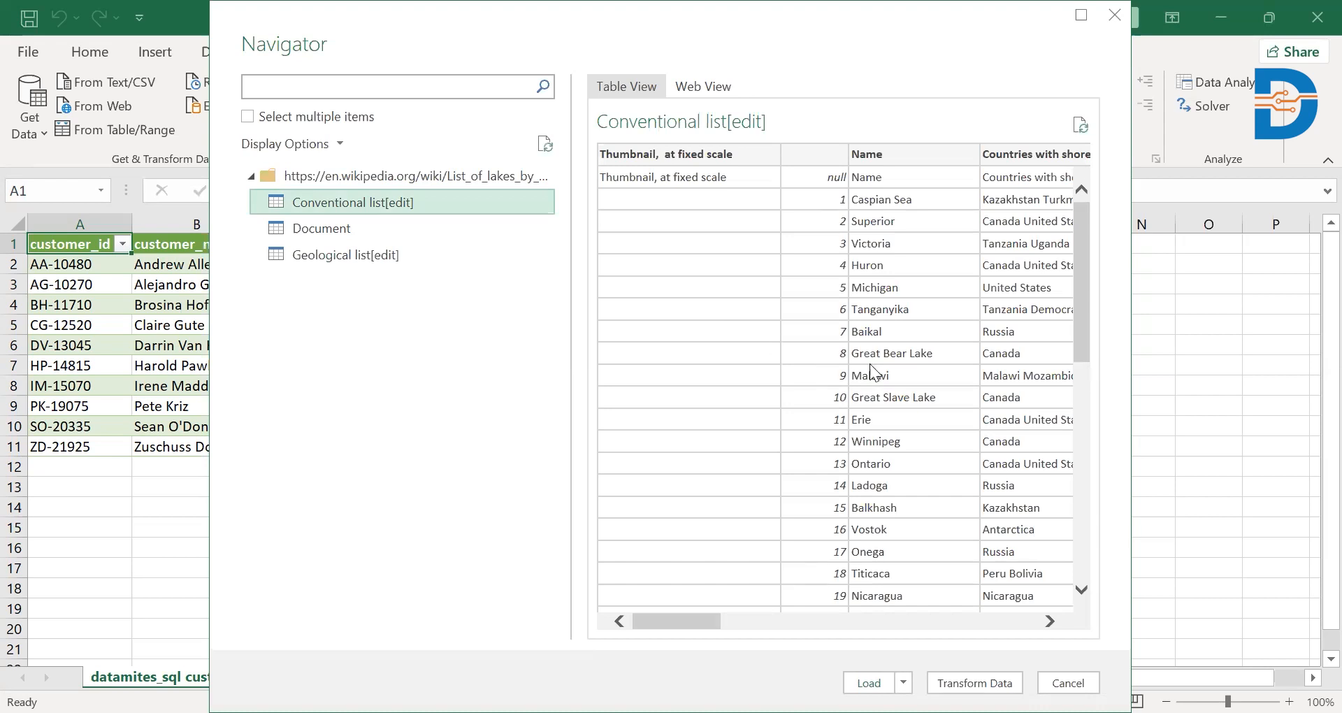
{"action": "scroll", "coordinate": [869, 363], "scroll_direction": "right", "scroll_amount": 3}
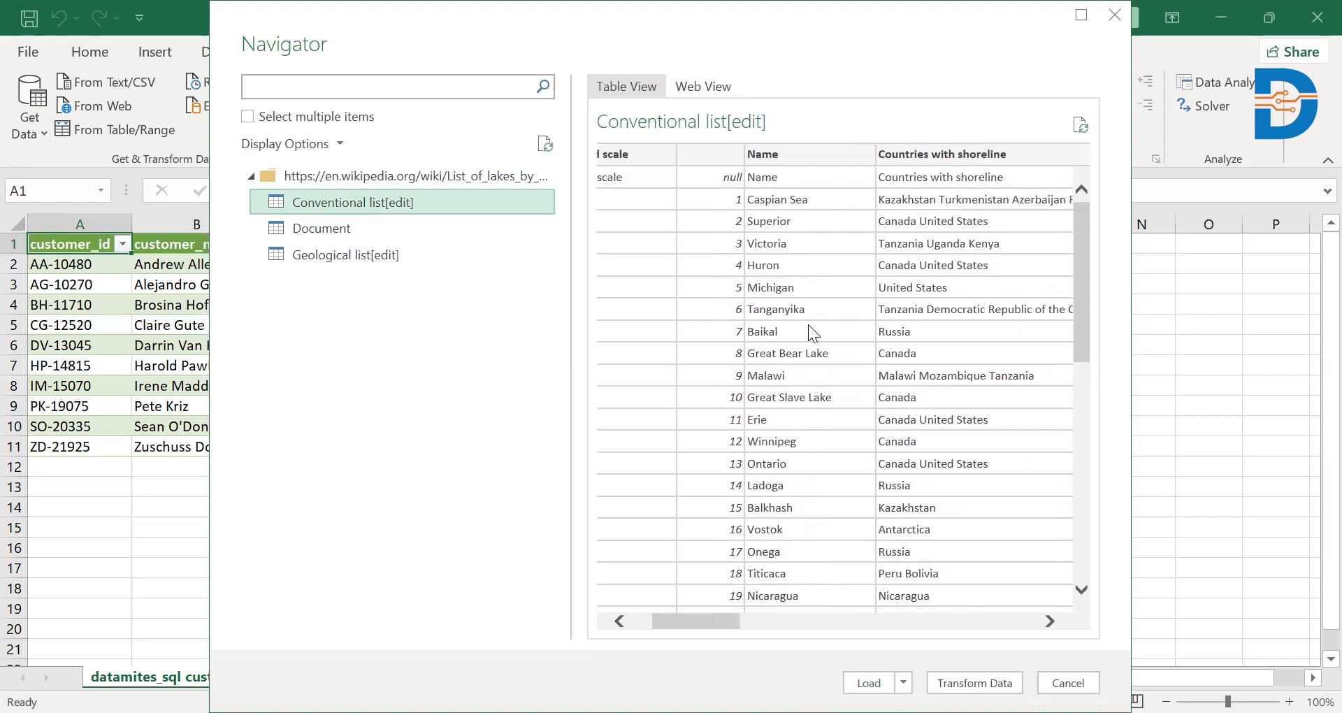
{"action": "scroll", "coordinate": [874, 307], "scroll_direction": "right", "scroll_amount": 5}
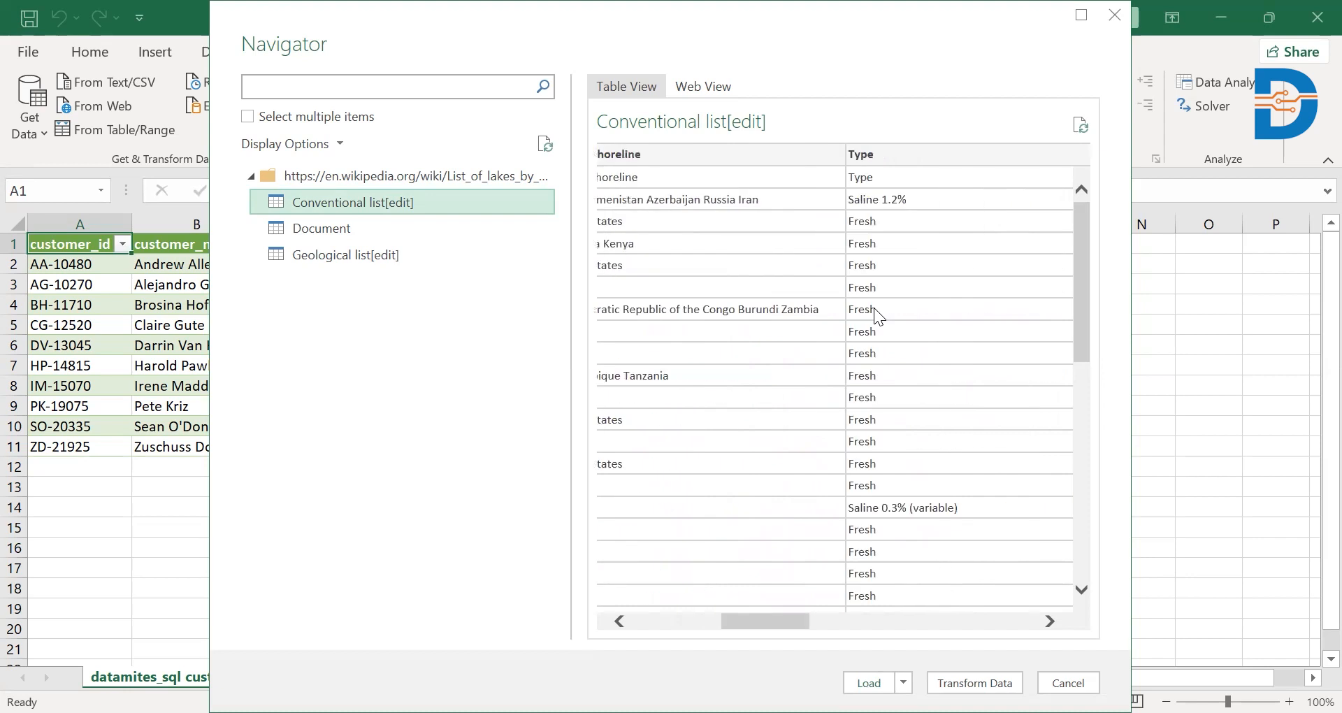
{"action": "scroll", "coordinate": [873, 307], "scroll_direction": "right", "scroll_amount": 2}
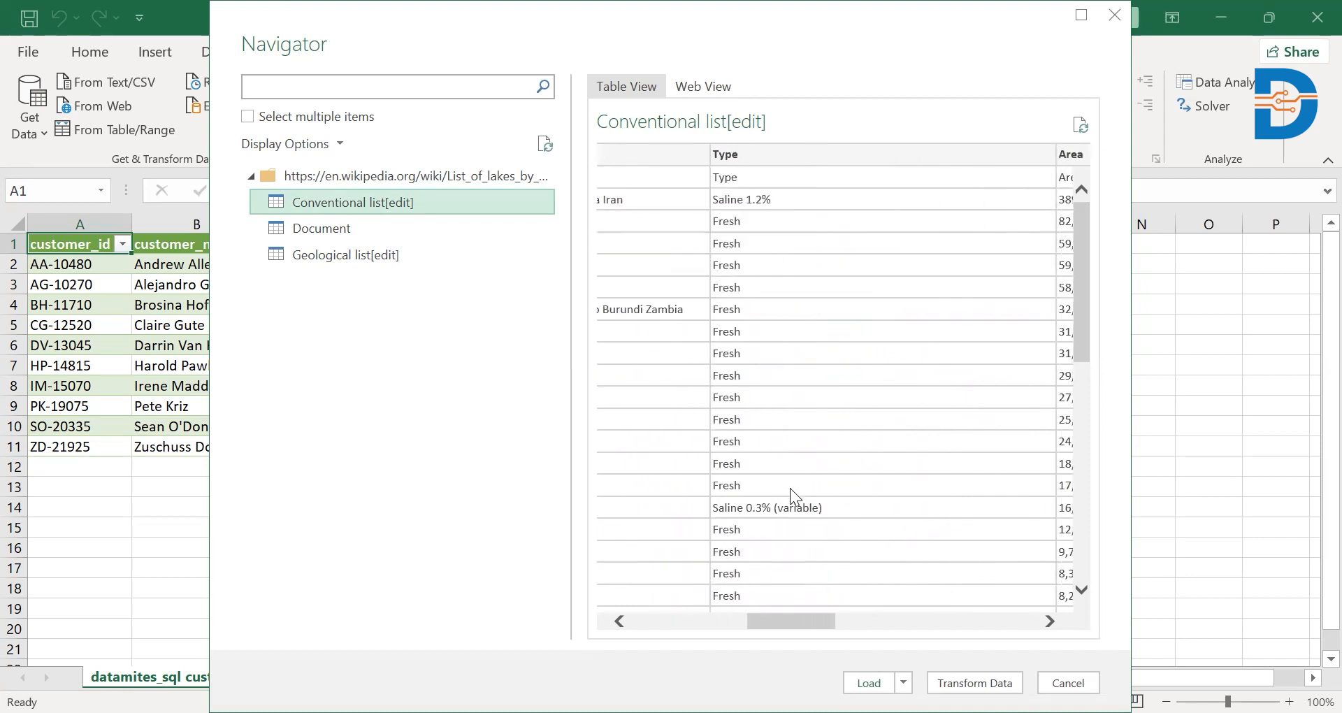
{"action": "scroll", "coordinate": [790, 495], "scroll_direction": "right", "scroll_amount": 4}
{"action": "scroll", "coordinate": [829, 309], "scroll_direction": "right", "scroll_amount": 3}
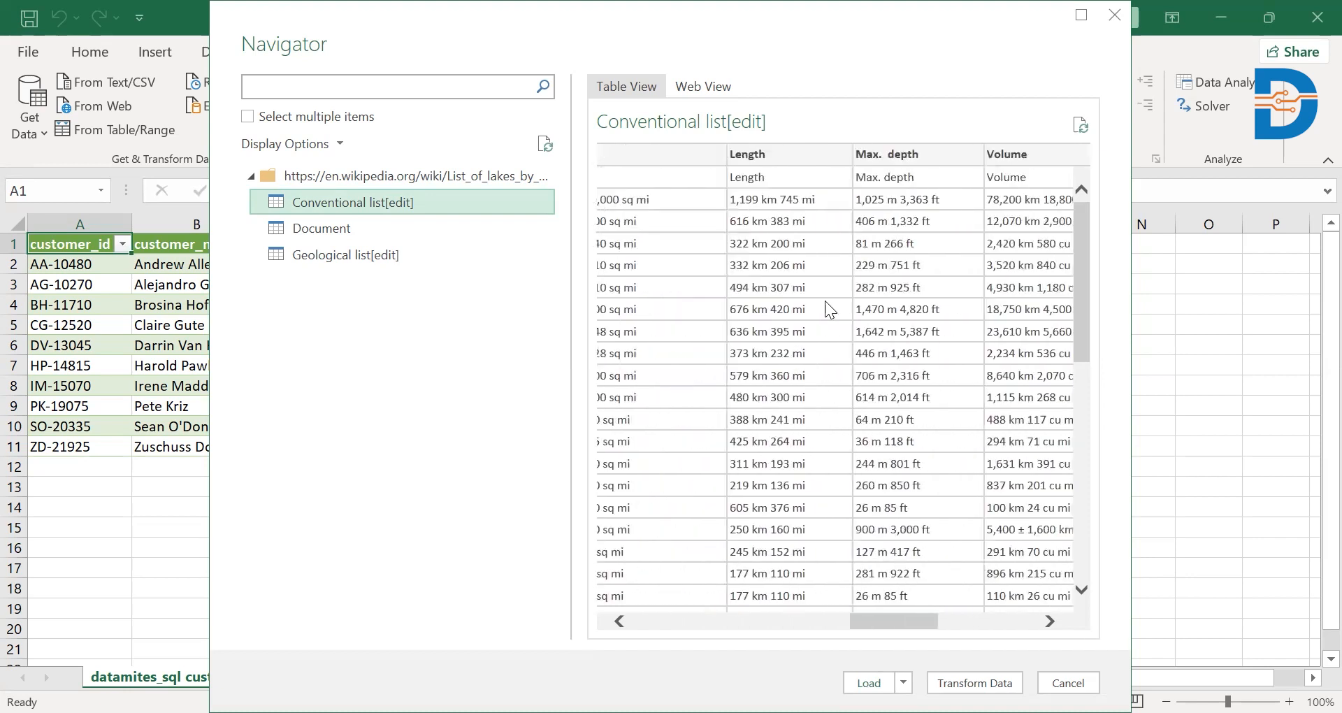
{"action": "scroll", "coordinate": [829, 305], "scroll_direction": "right", "scroll_amount": 3}
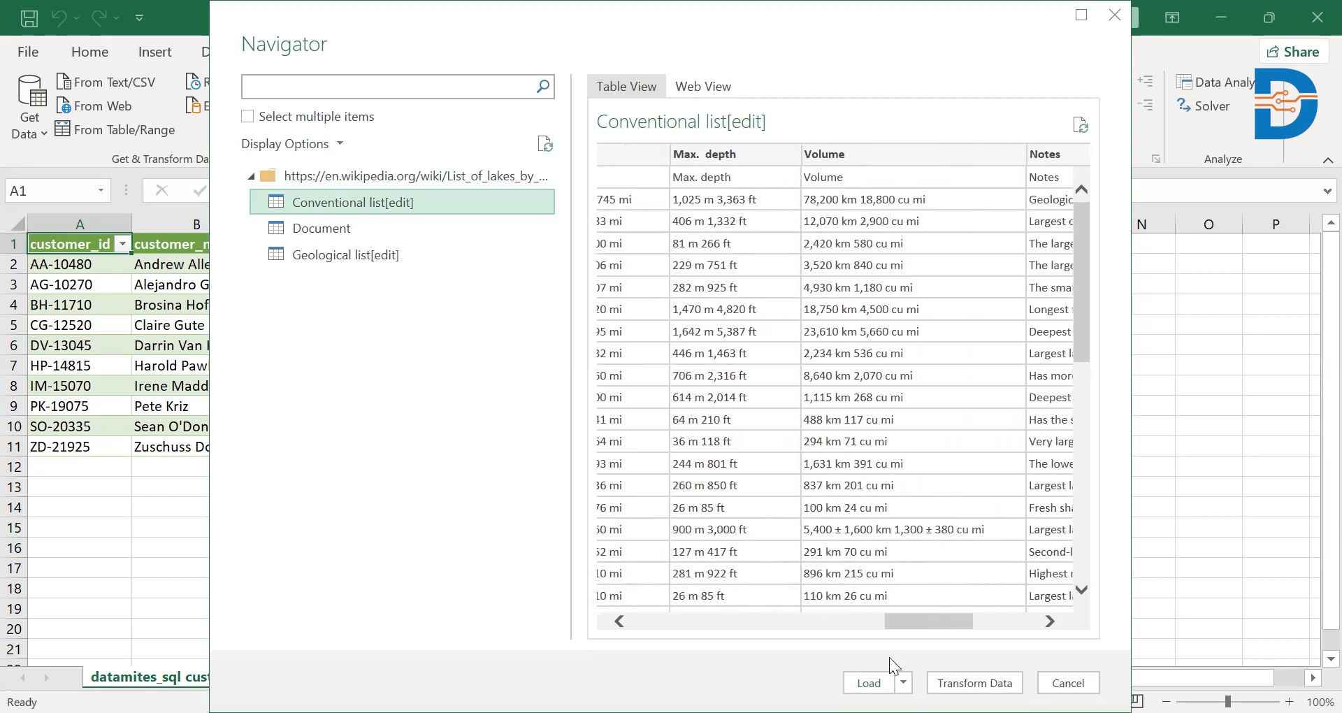
{"action": "left_click", "coordinate": [868, 682]}
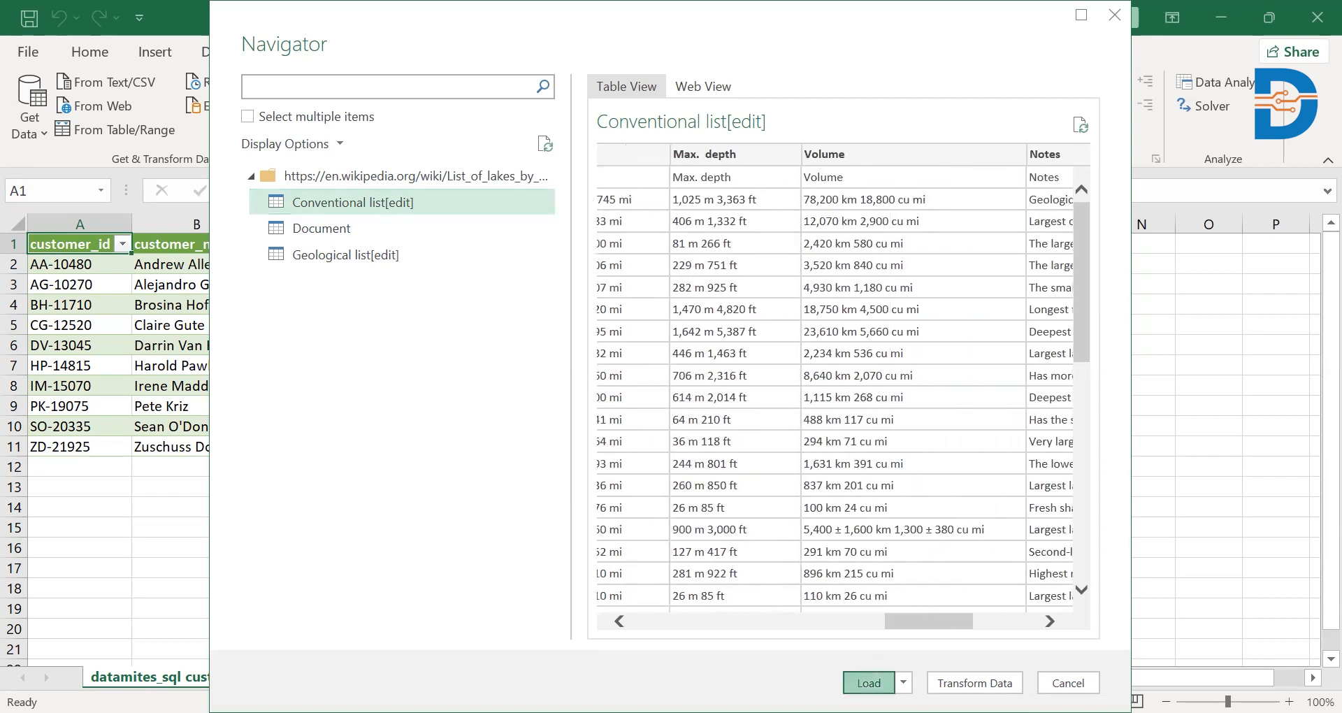